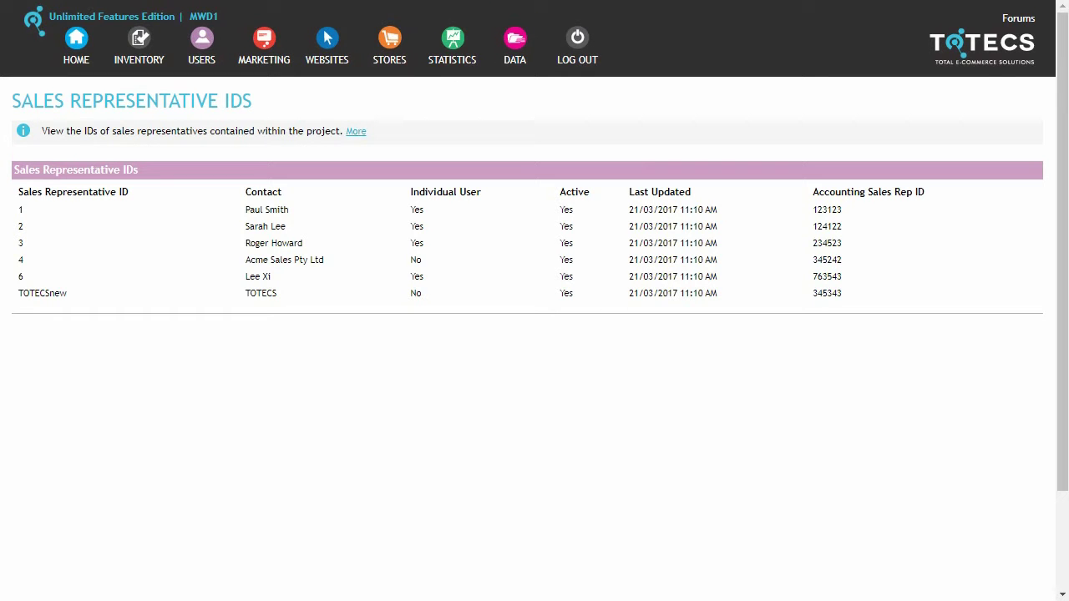
# Check the user's Sales Representative ID options and leave it set to TOTECSnew.
pyautogui.click(217, 494)
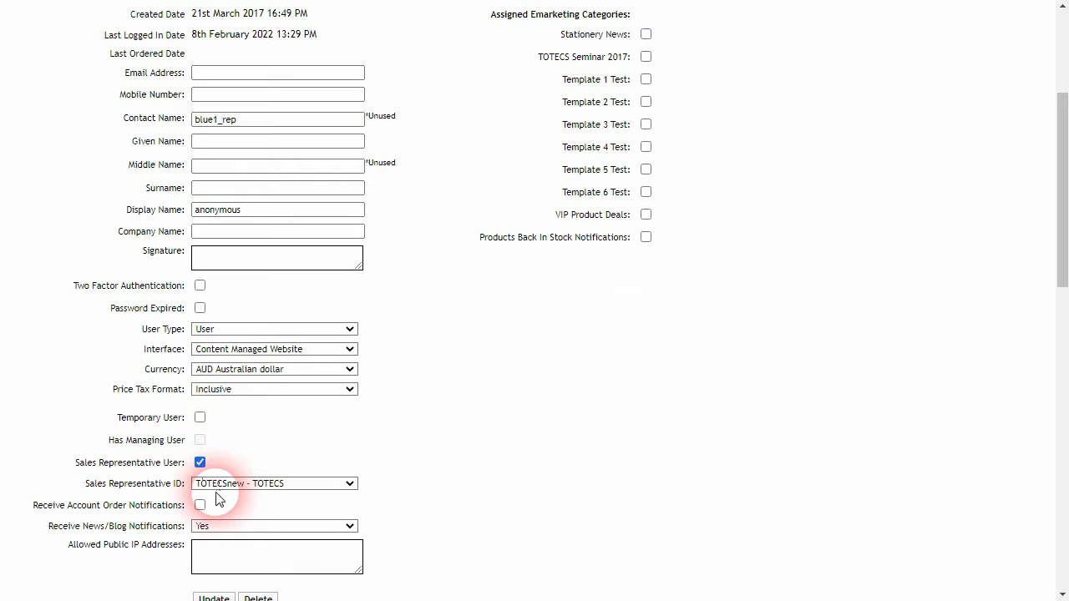
pyautogui.click(318, 485)
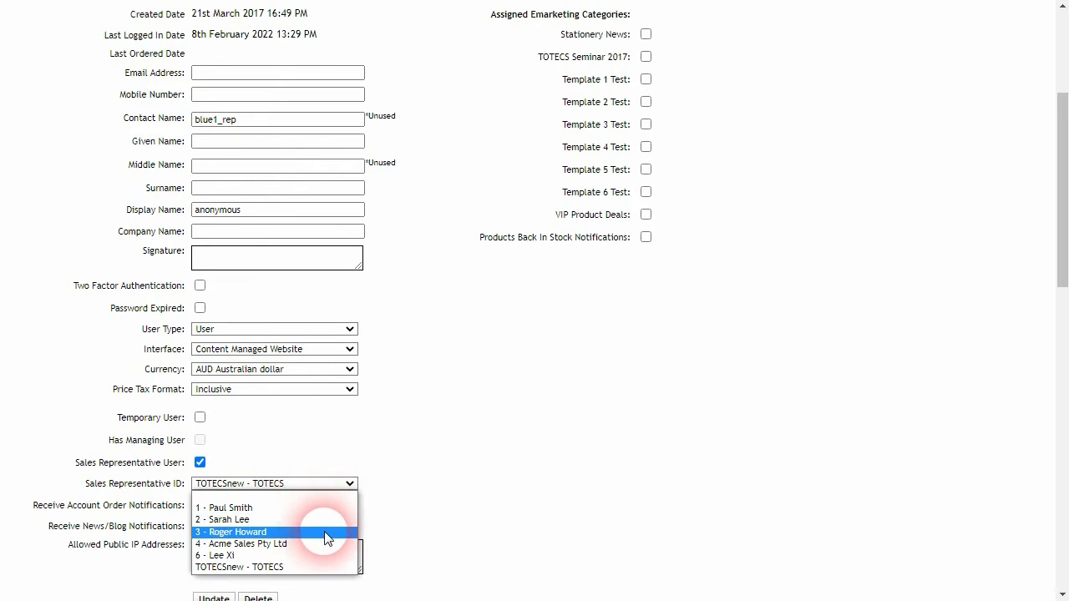
pyautogui.click(399, 489)
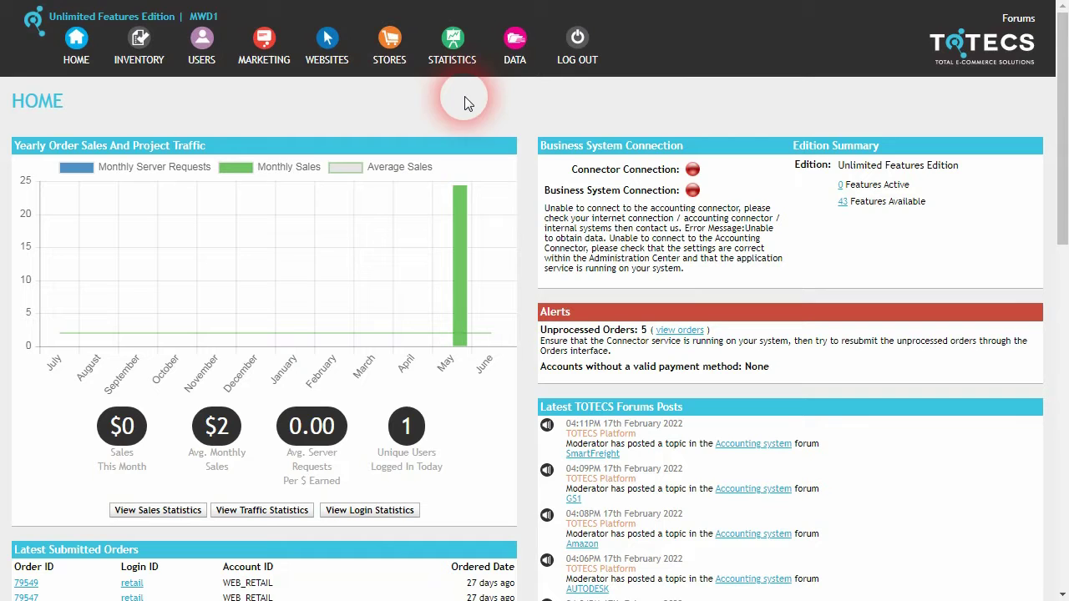
# Open the Data Imports page and scroll through the text file import types.
pyautogui.moveTo(514, 52)
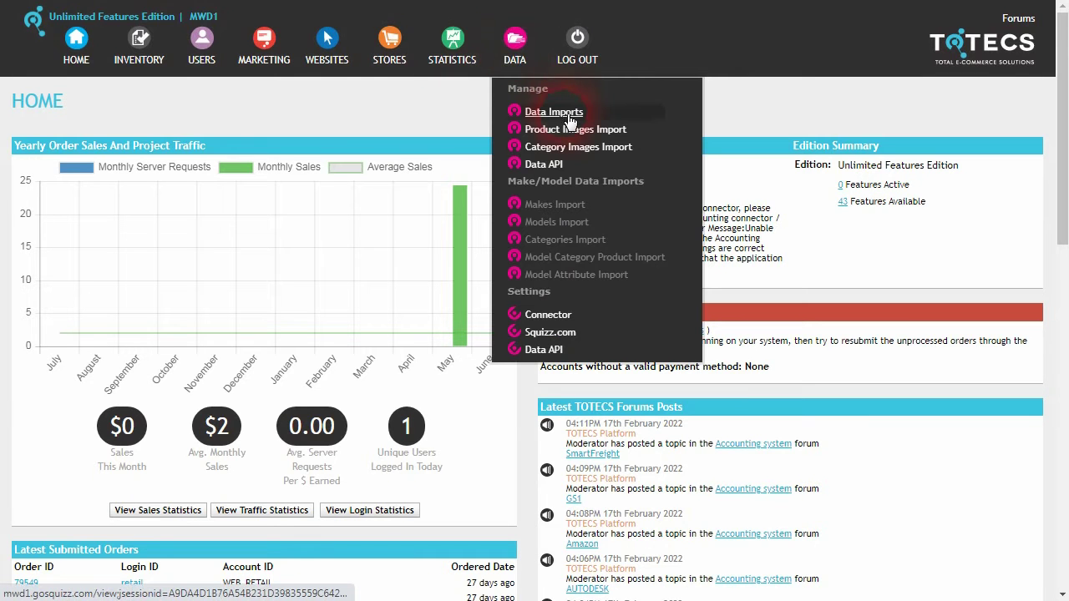
pyautogui.click(553, 112)
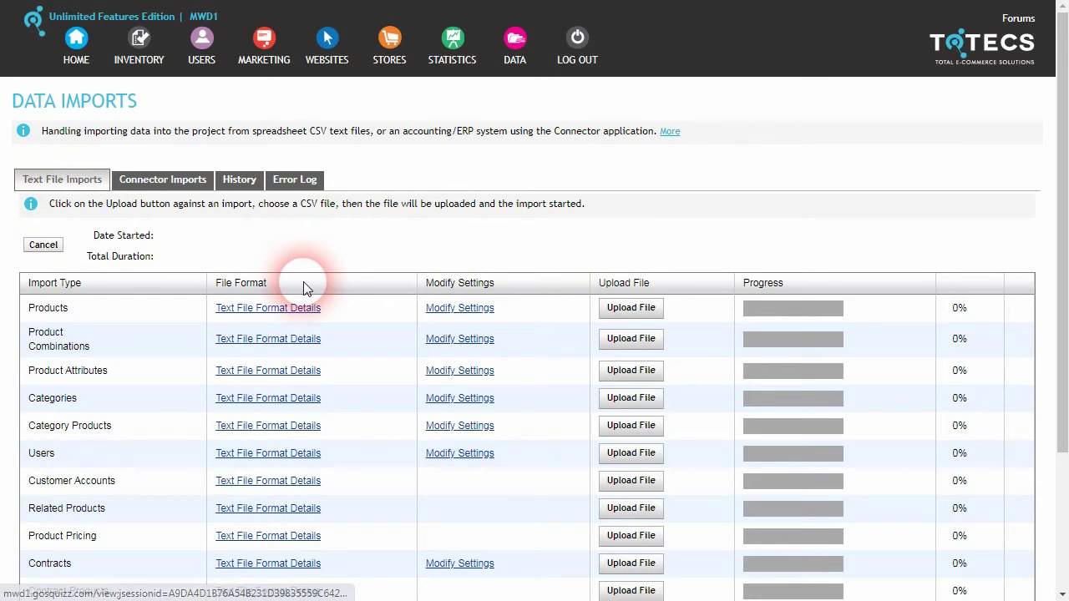
pyautogui.scroll(-2, 176, 358)
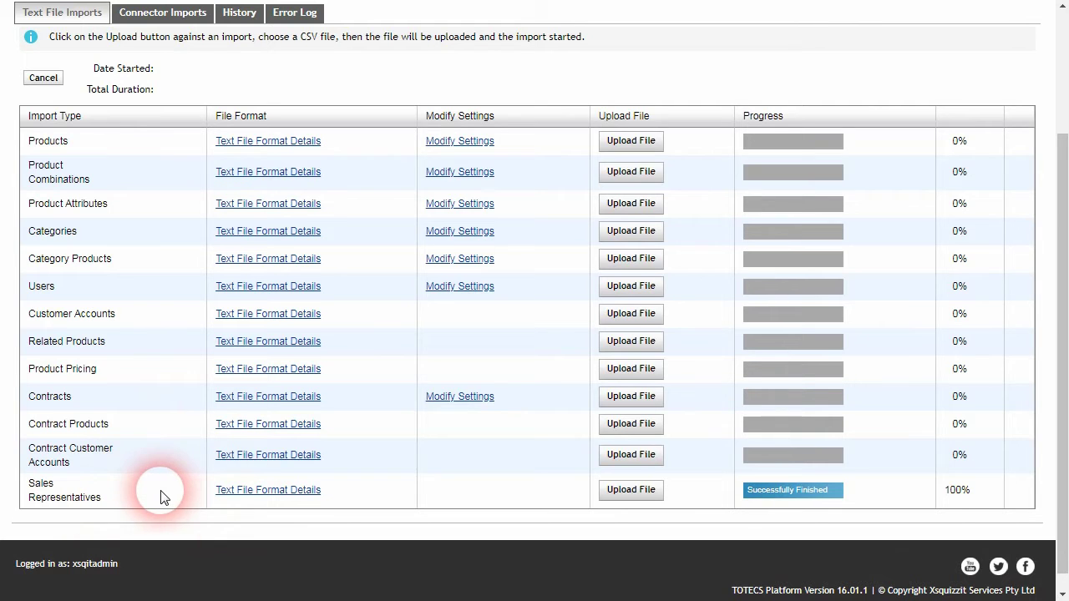
pyautogui.scroll(2, 165, 493)
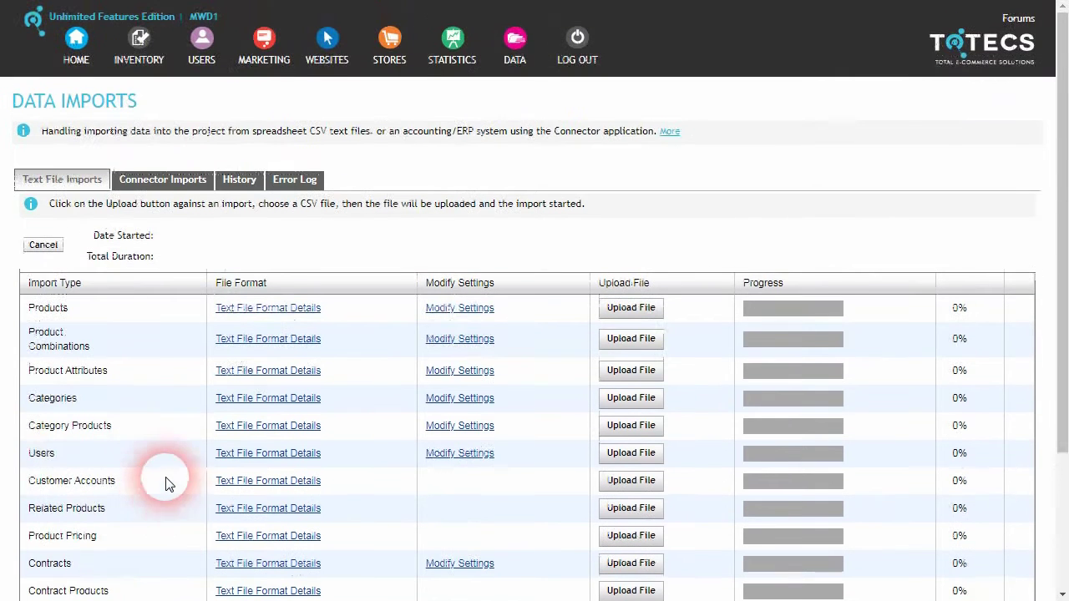
pyautogui.click(207, 50)
pyautogui.click(265, 287)
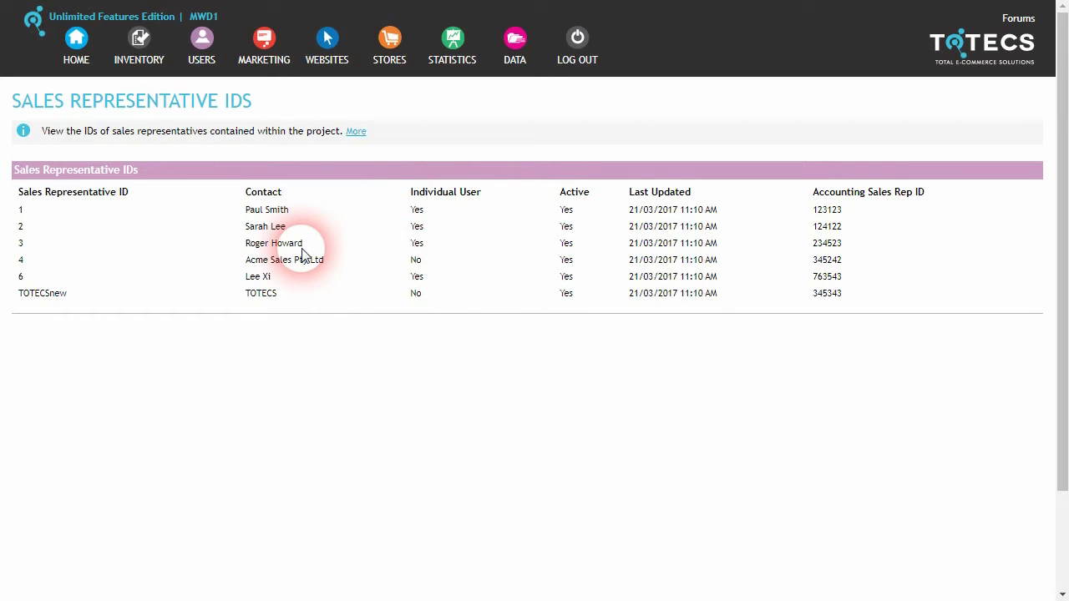
pyautogui.doubleClick(417, 260)
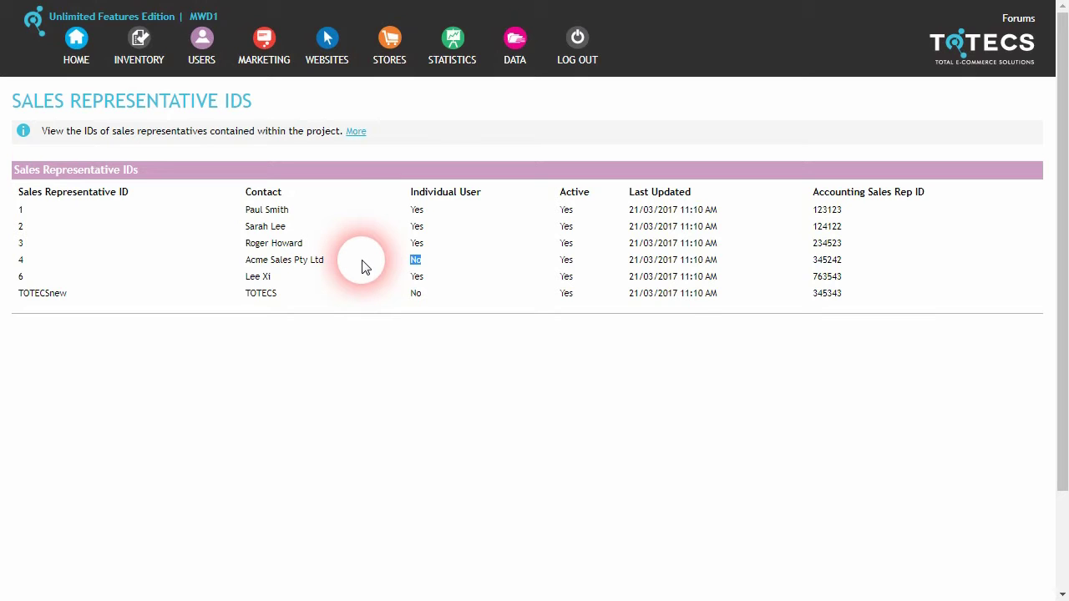
pyautogui.click(564, 219)
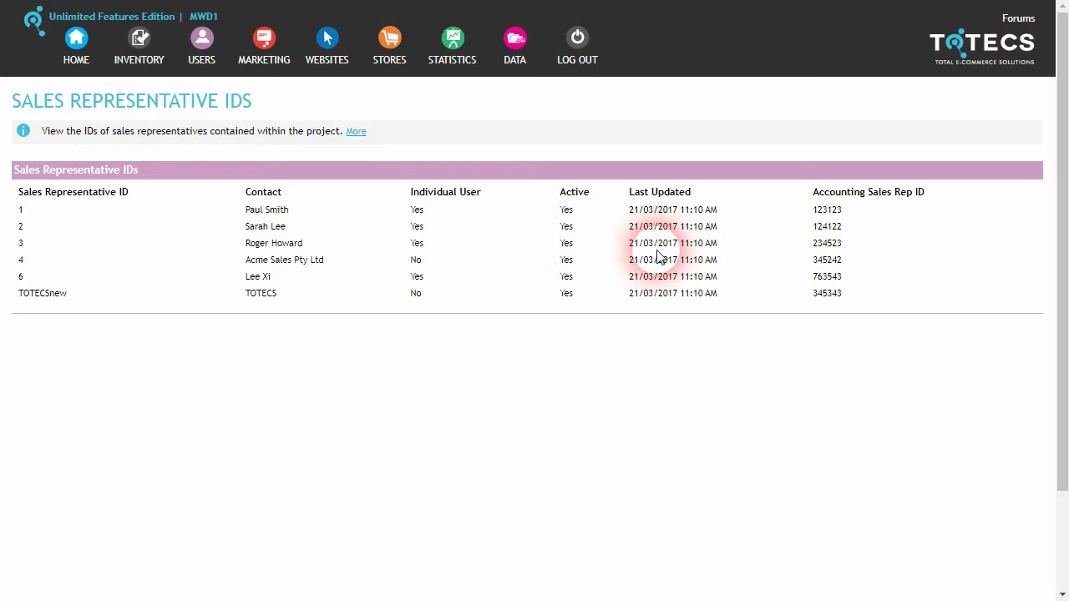
pyautogui.doubleClick(829, 243)
pyautogui.moveTo(814, 276); pyautogui.dragTo(846, 276)
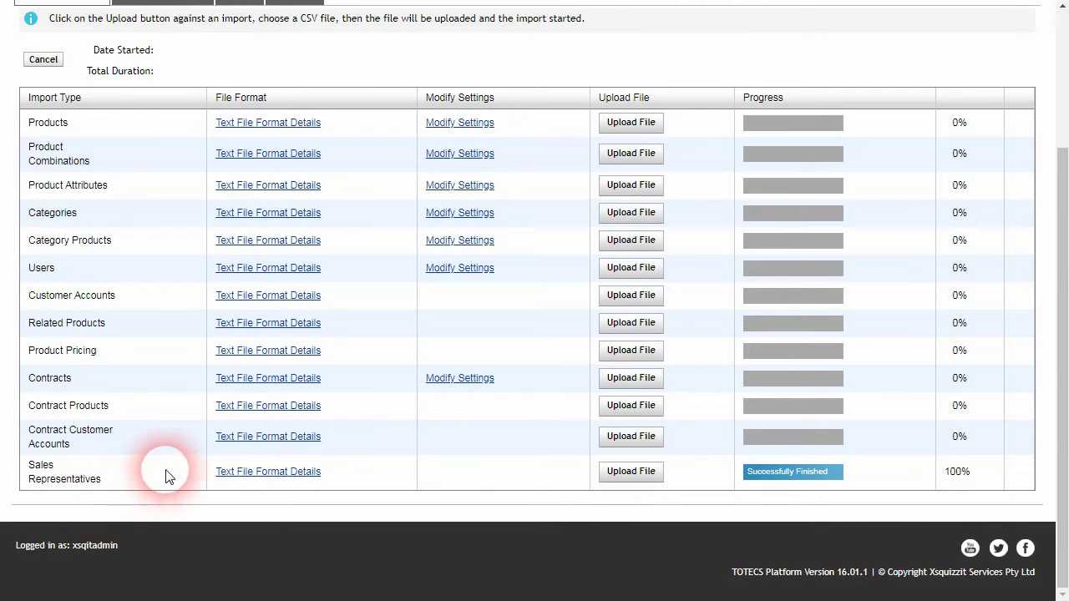
# Show the Sales Representatives format details and download salesrep_example.csv.
pyautogui.click(281, 473)
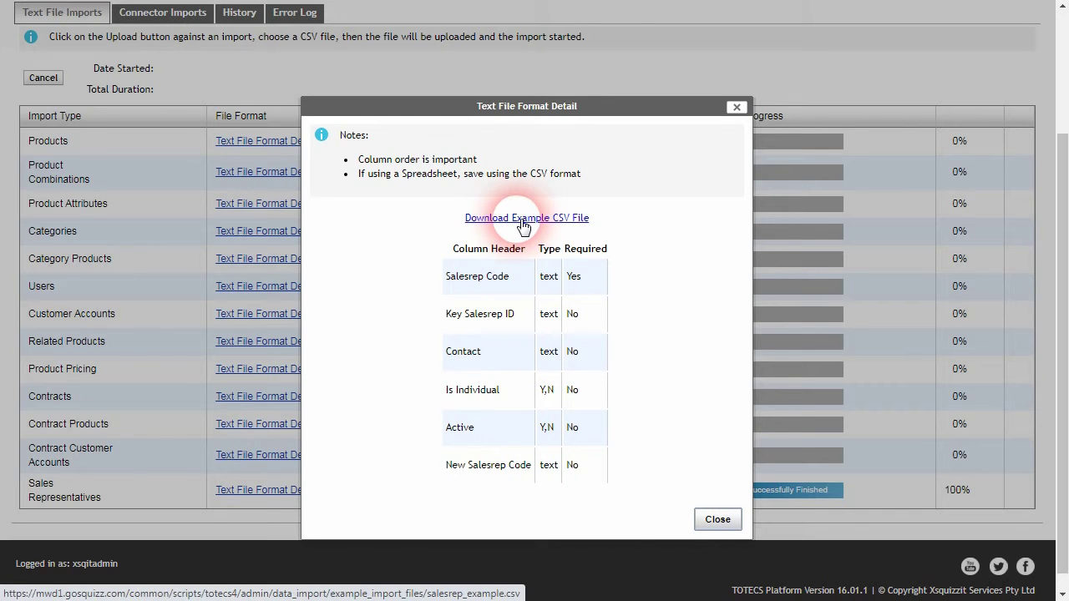
pyautogui.click(523, 218)
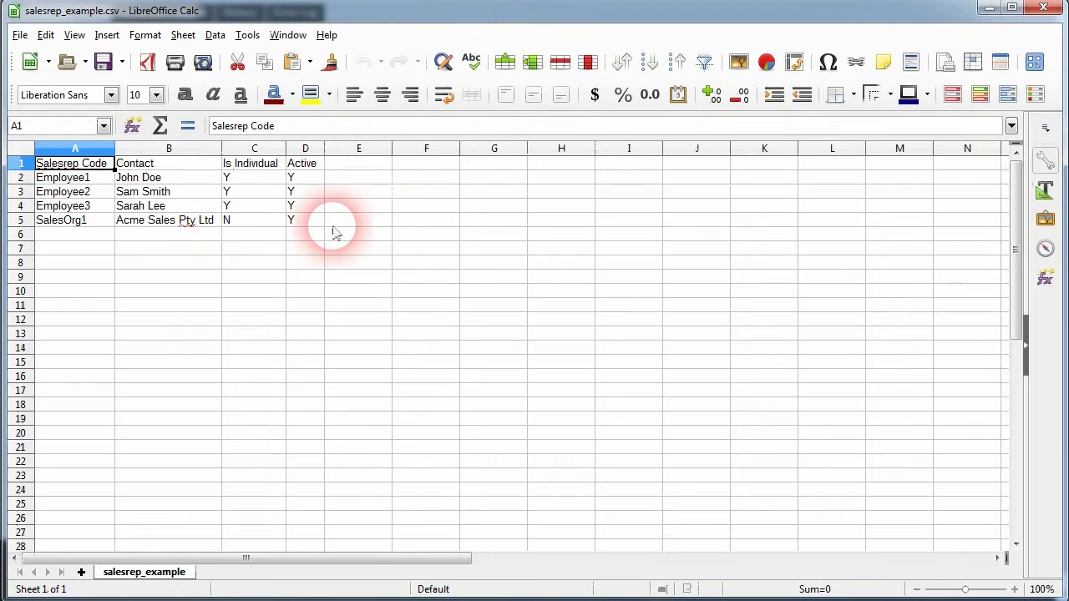
pyautogui.click(270, 236)
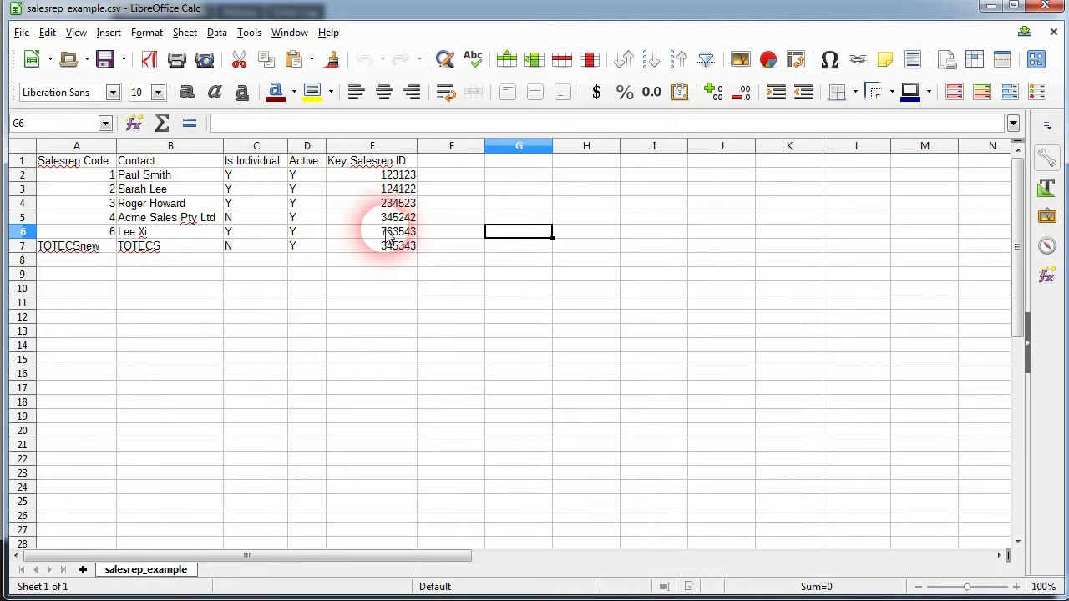
pyautogui.click(76, 203)
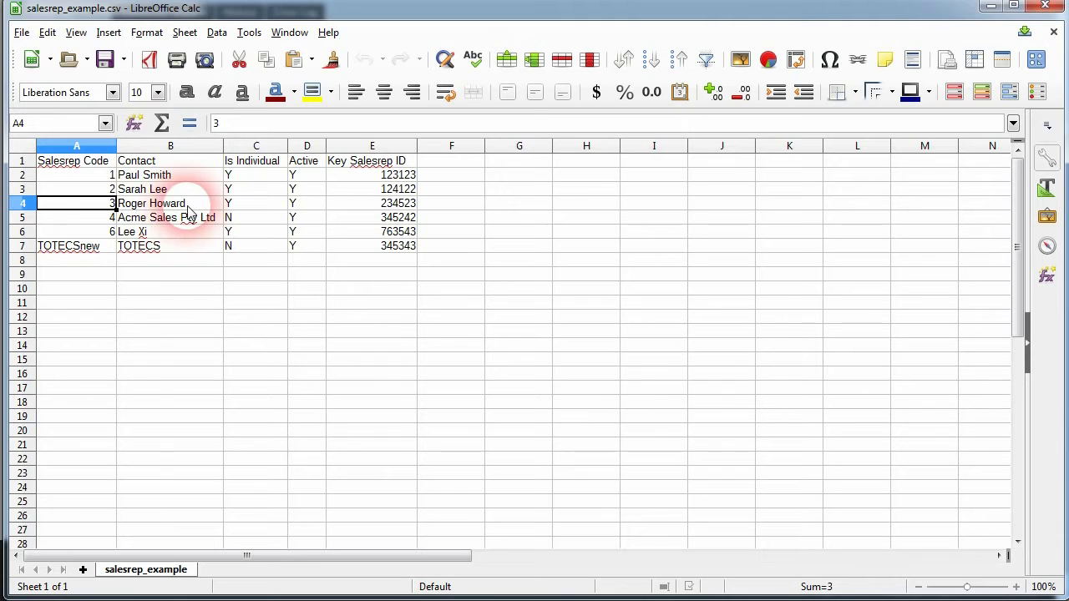
pyautogui.click(146, 204)
pyautogui.doubleClick(154, 203)
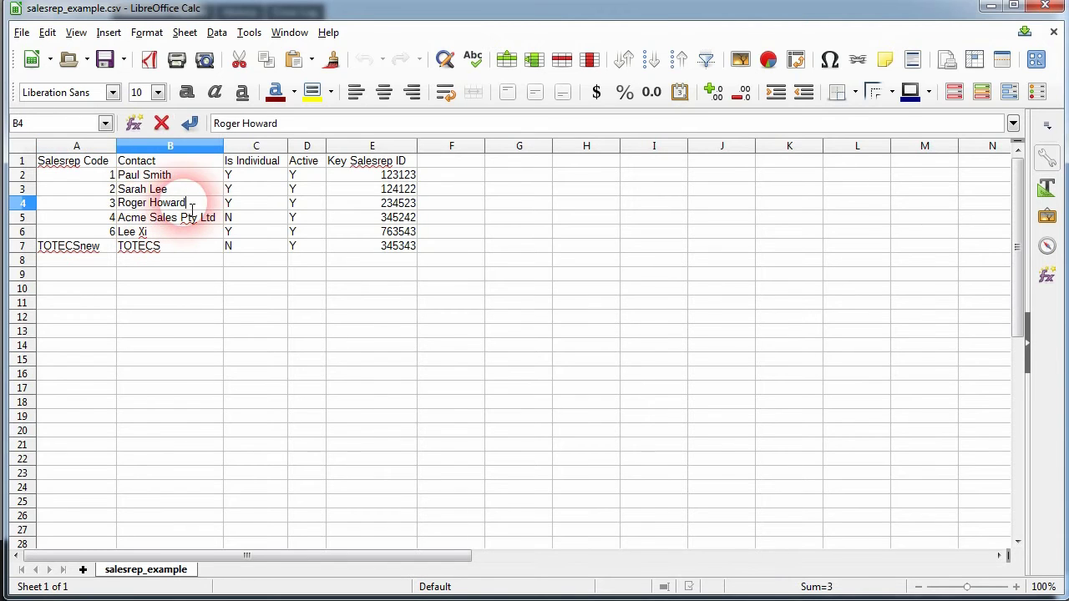
pyautogui.moveTo(186, 203); pyautogui.dragTo(124, 207)
pyautogui.click(192, 290)
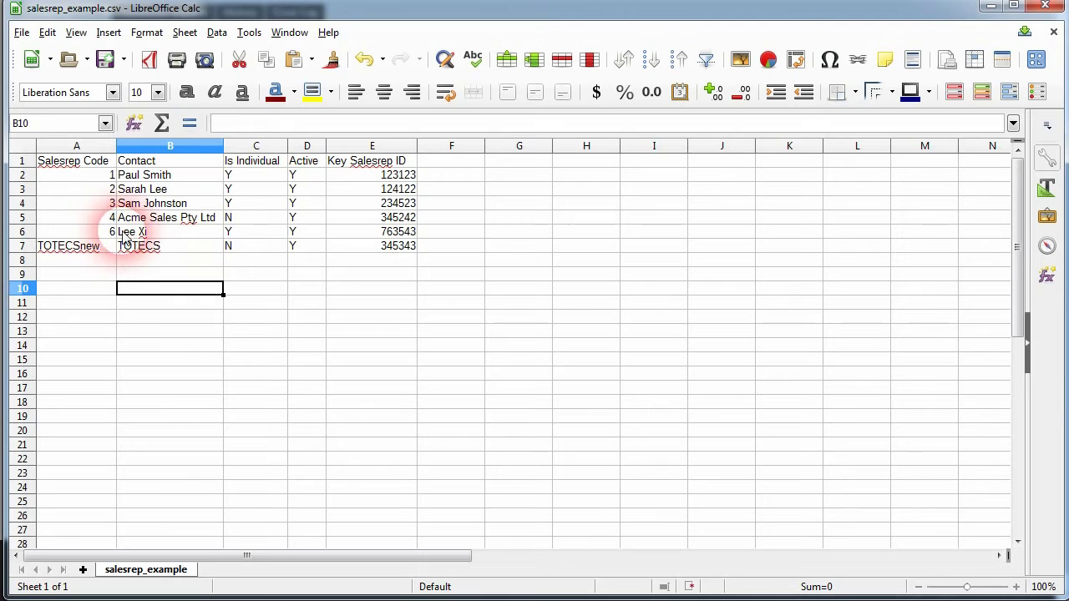
# Set rep 6's Active value in D6 to N and save the file as Text CSV.
pyautogui.click(299, 233)
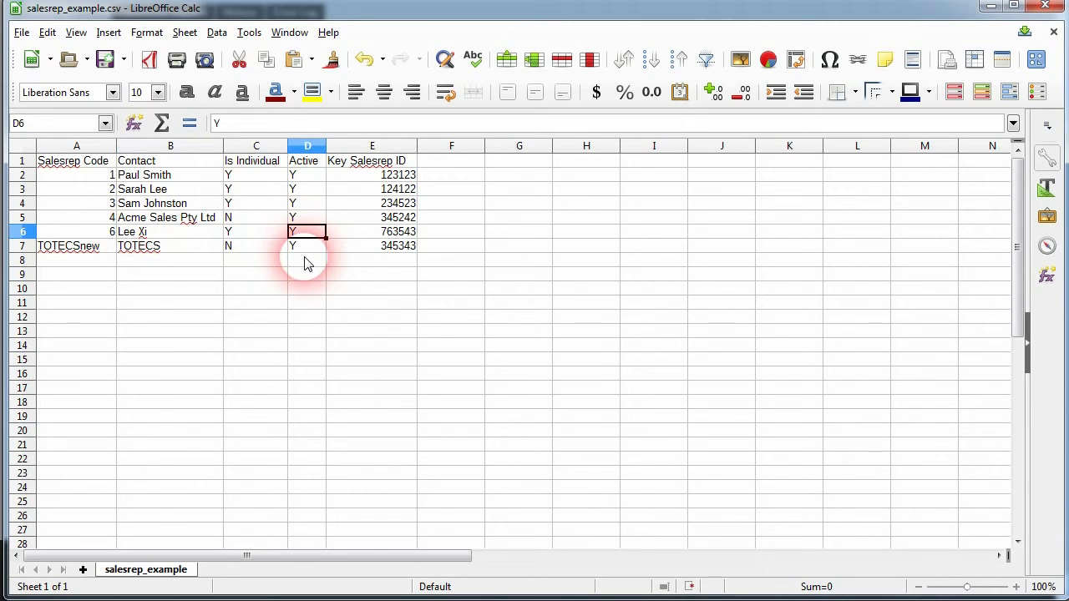
pyautogui.doubleClick(314, 241)
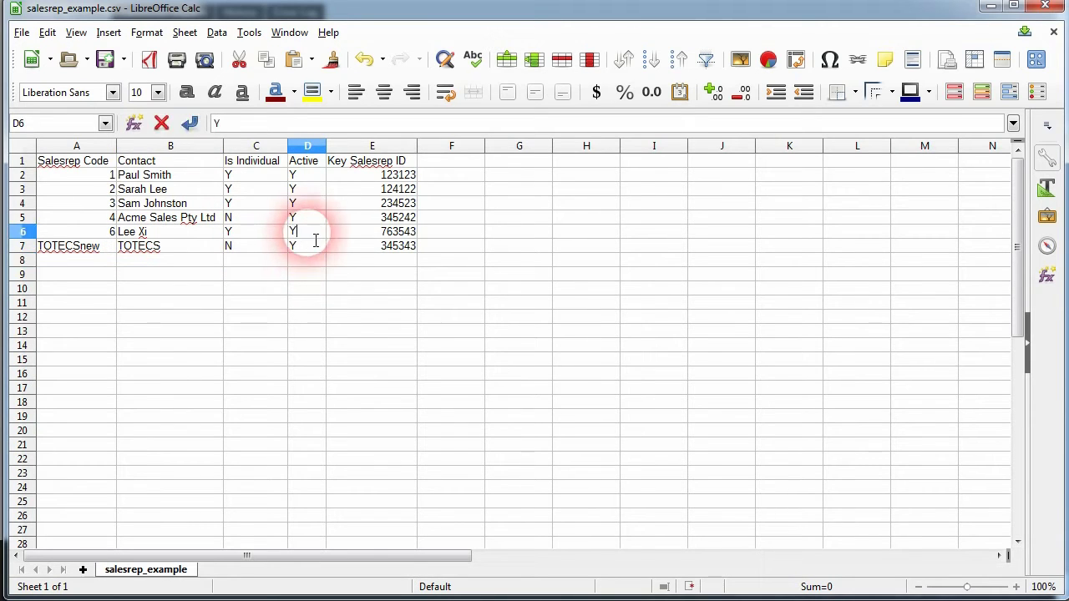
pyautogui.press('BackSpace')
pyautogui.write('N')
pyautogui.click(251, 274)
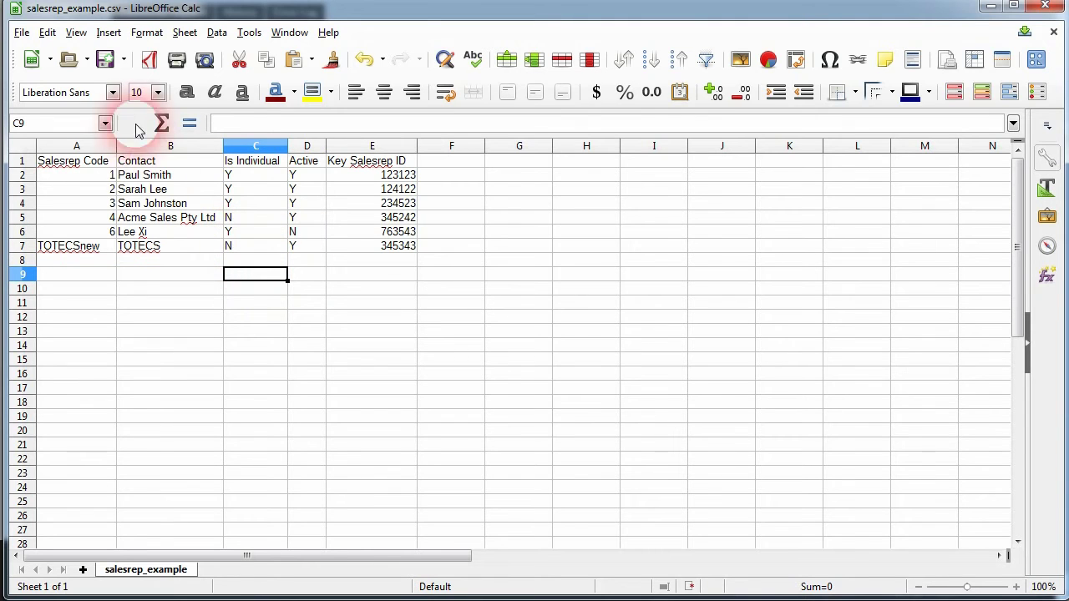
pyautogui.click(104, 60)
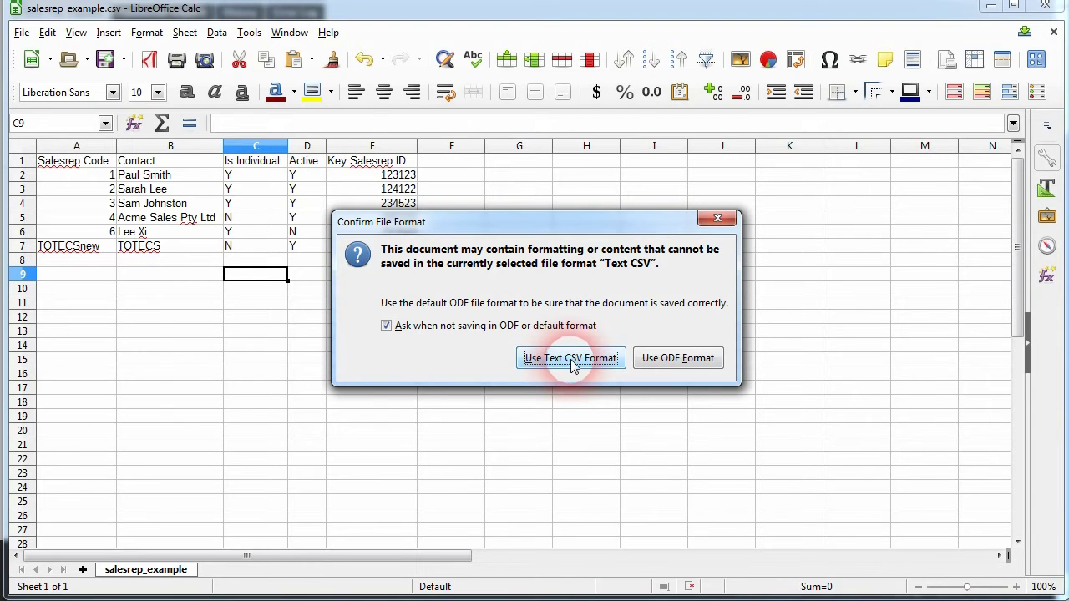
pyautogui.click(571, 360)
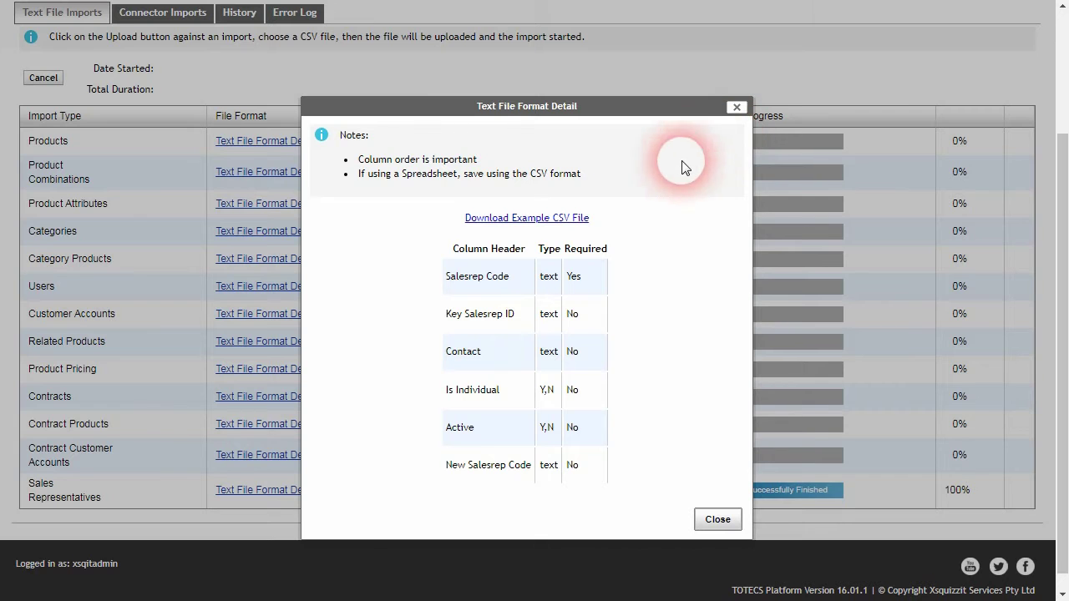
# Upload the edited salesrep_example.csv as the Sales Representatives import.
pyautogui.click(737, 108)
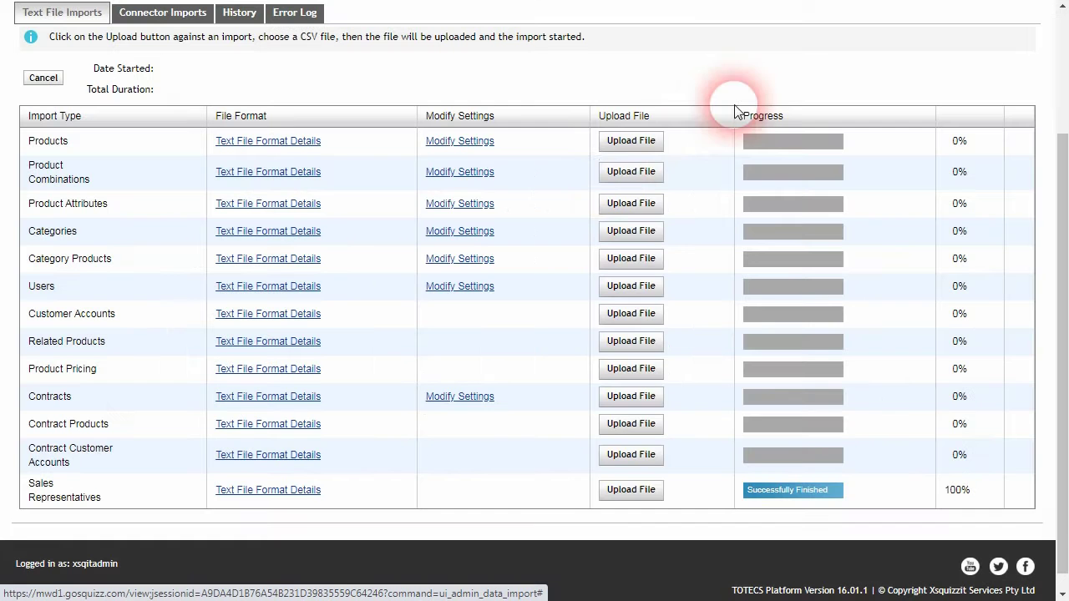
pyautogui.click(631, 491)
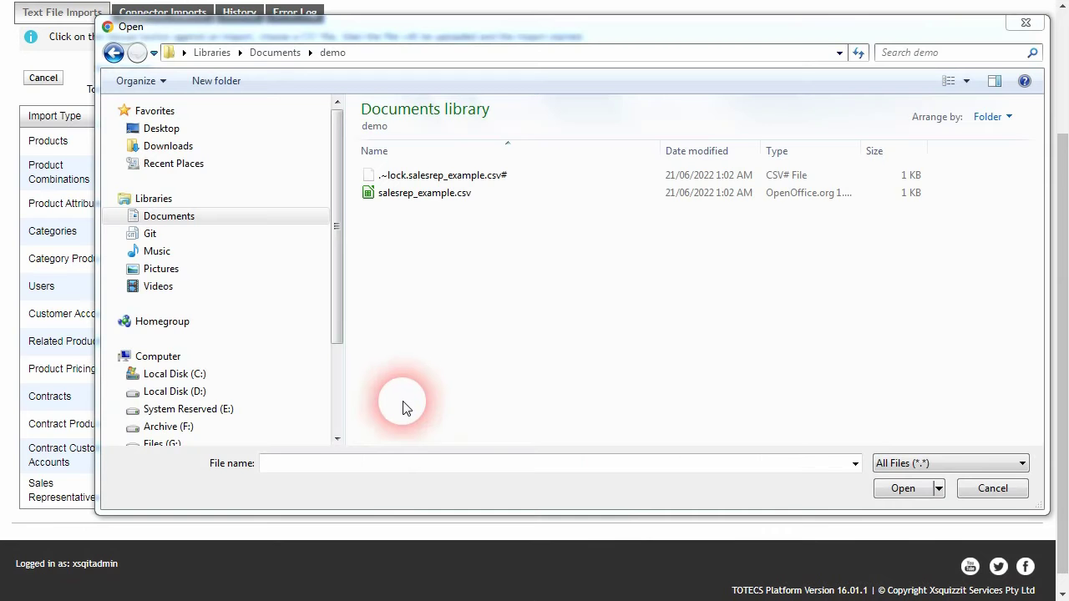
pyautogui.click(413, 194)
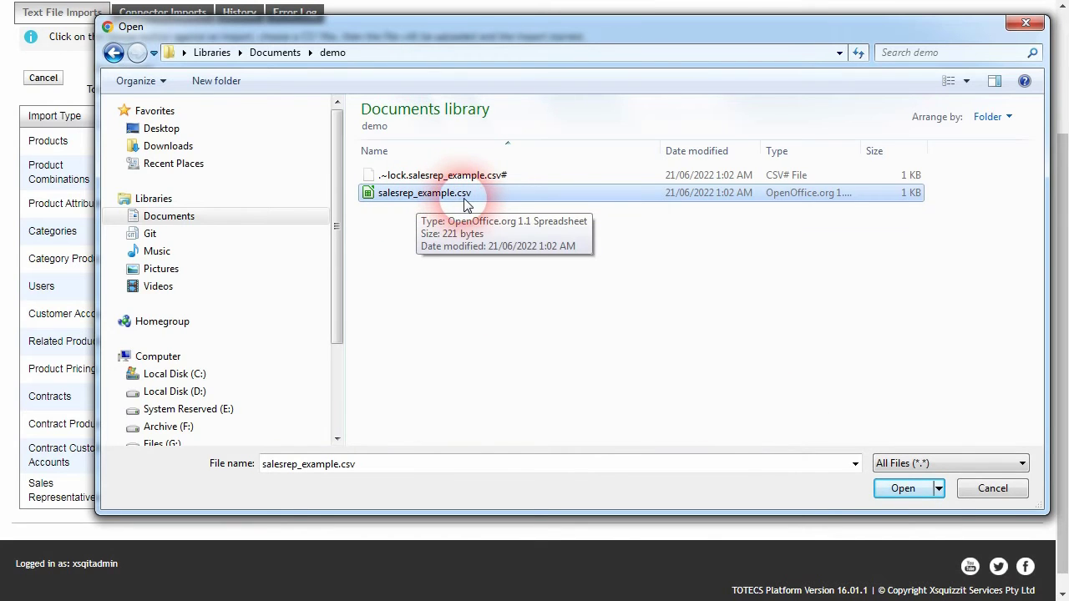
pyautogui.click(902, 493)
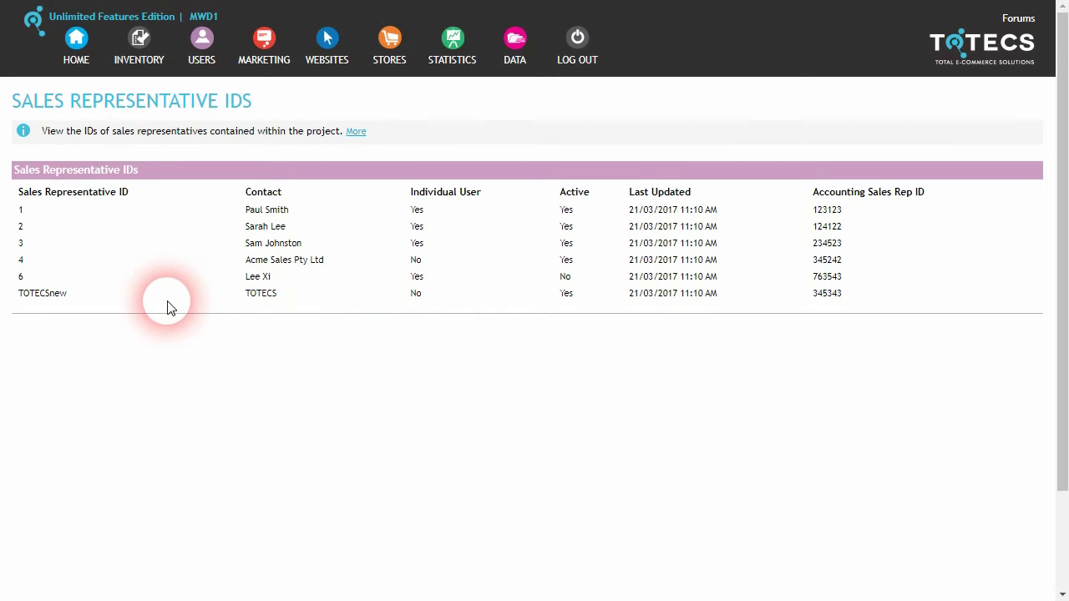
# Check rep 6's row in the Sales Representative IDs list.
pyautogui.moveTo(244, 278); pyautogui.dragTo(557, 282)
pyautogui.click(558, 285)
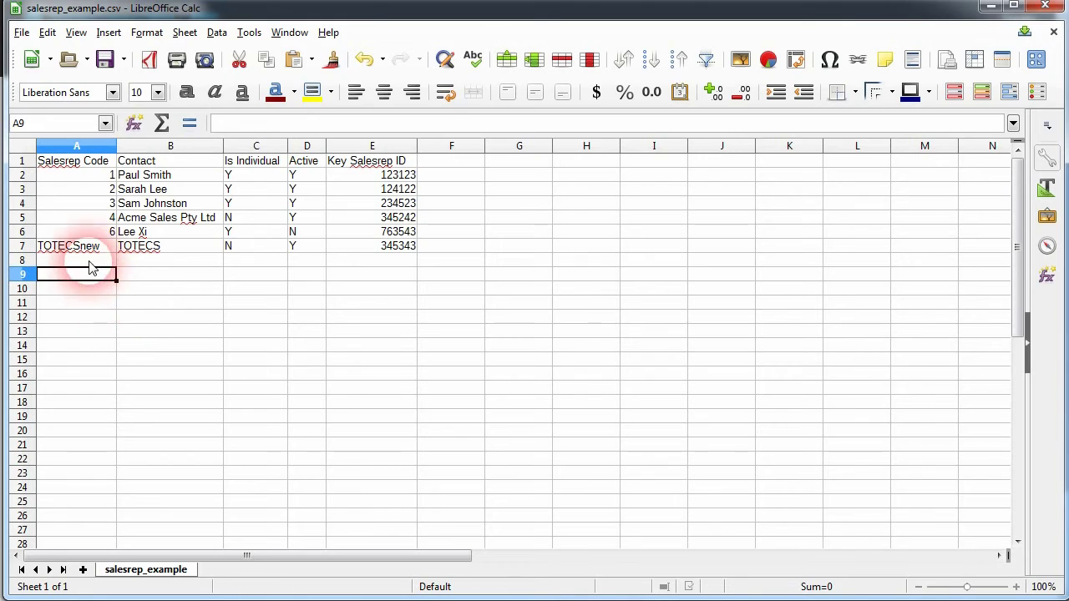
# Add a row 8 rep with code 78, contact 'Sales Inc' and Is Individual Y.
pyautogui.press('Up')
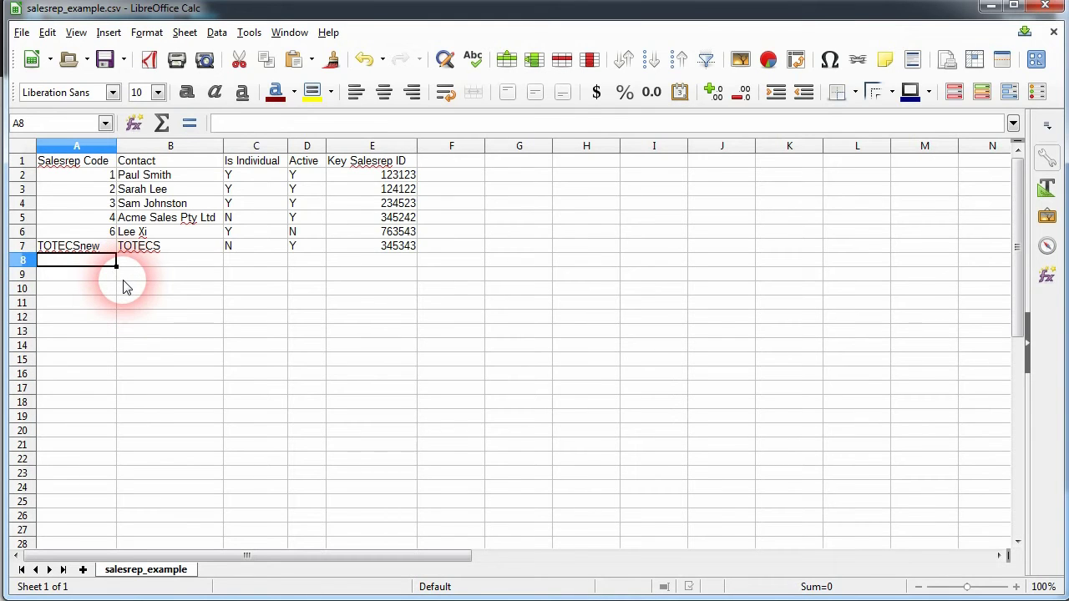
pyautogui.write('78')
pyautogui.click(153, 285)
pyautogui.click(188, 260)
pyautogui.write('Sales Inc')
pyautogui.click(247, 269)
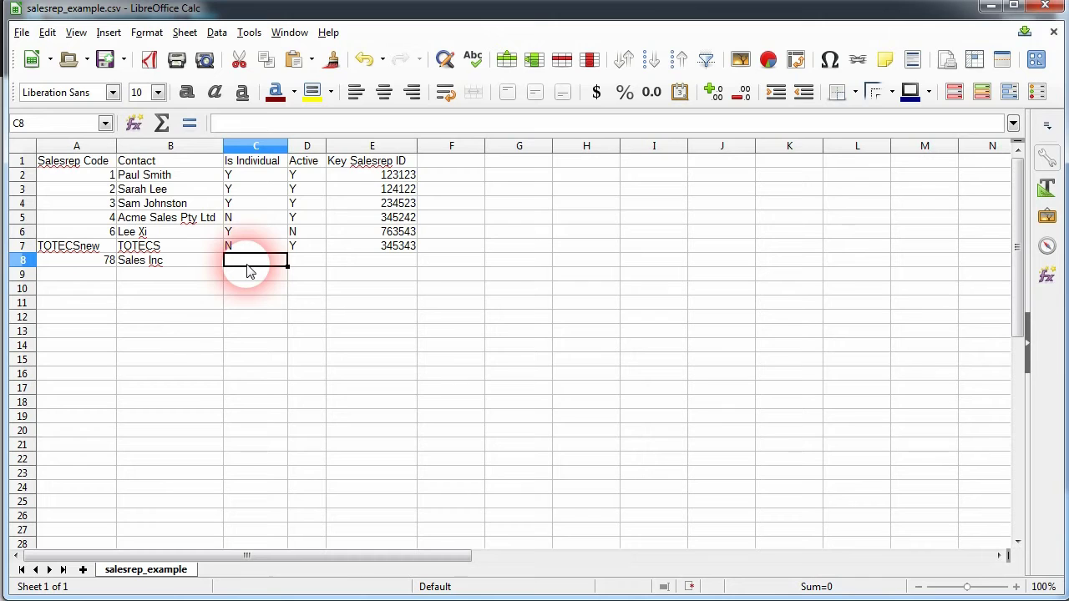
pyautogui.click(255, 272)
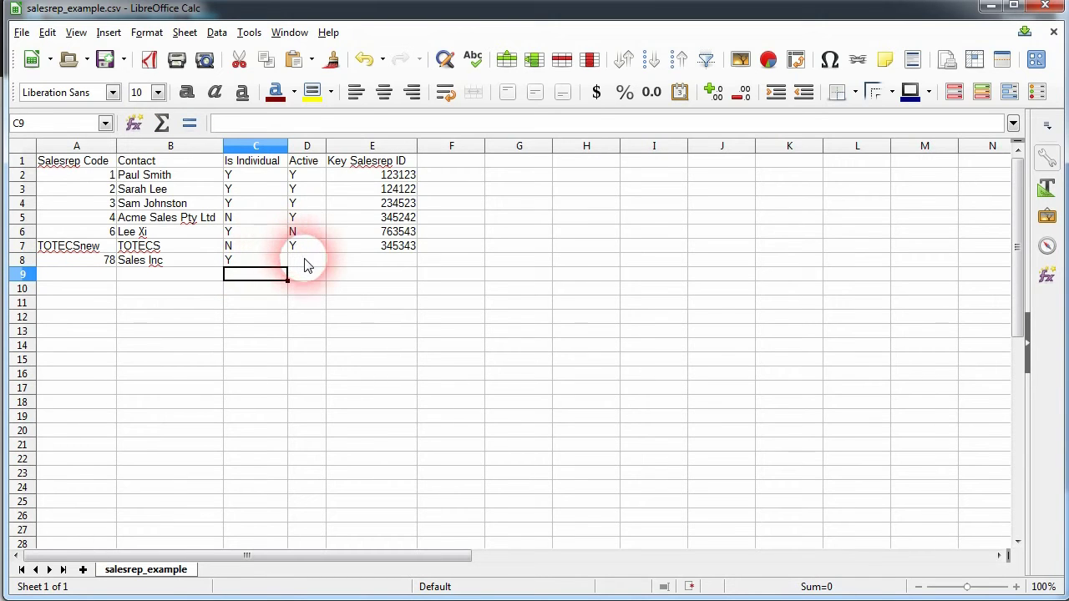
# Set row 8's Active value to N and save salesrep_example.csv in CSV format.
pyautogui.click(305, 264)
pyautogui.write('N')
pyautogui.click(330, 274)
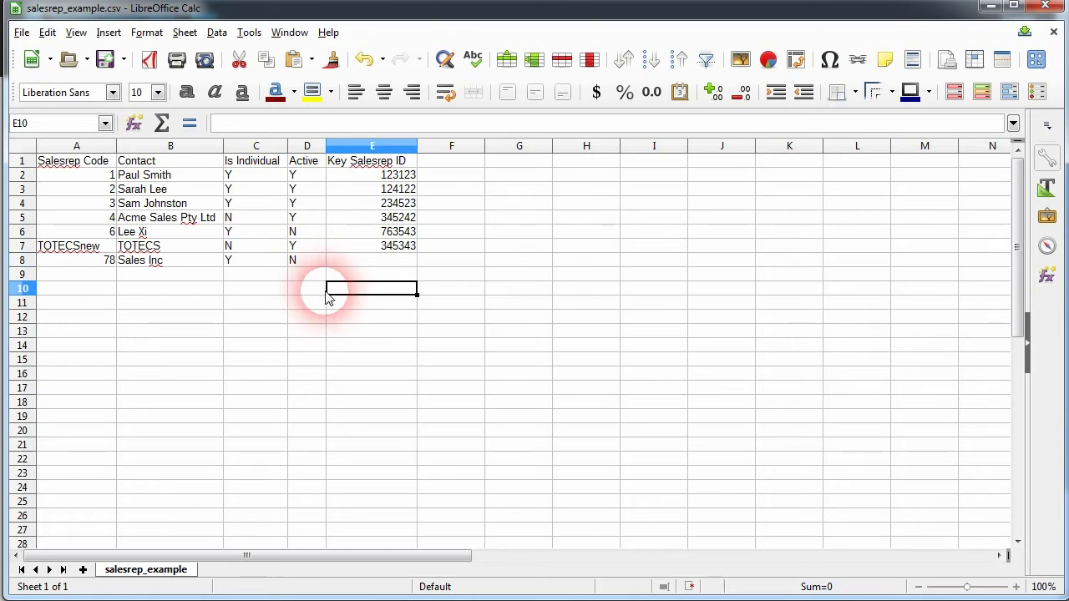
pyautogui.click(380, 264)
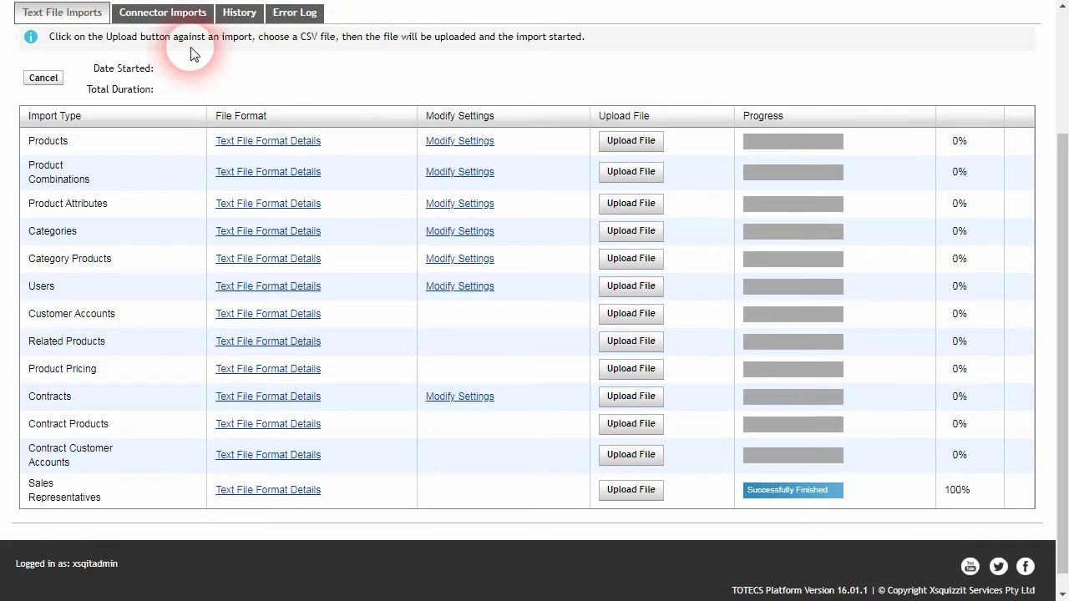
pyautogui.click(162, 12)
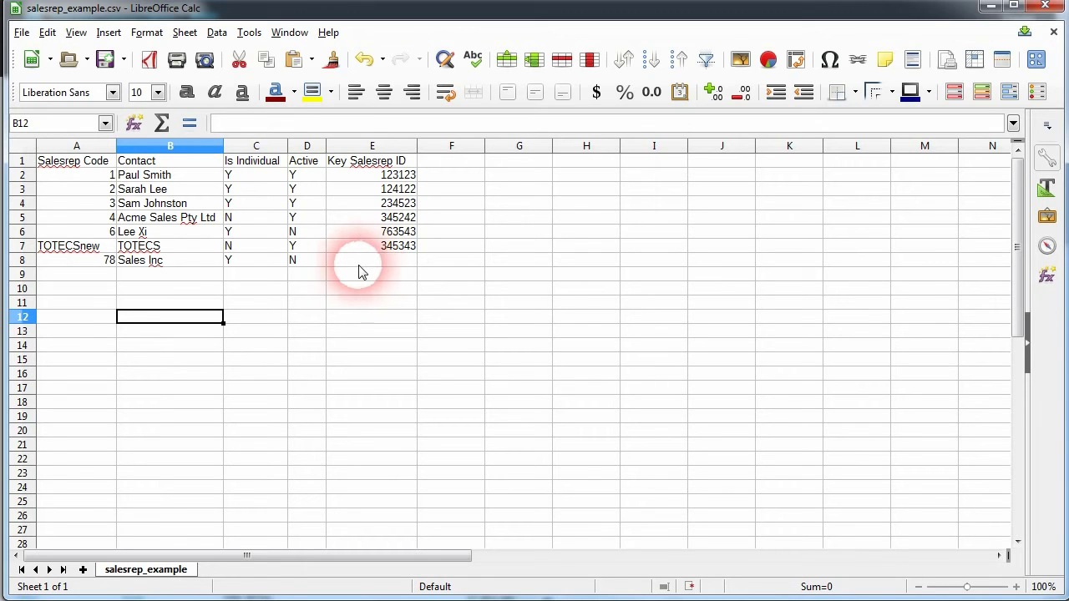
pyautogui.click(185, 278)
pyautogui.press('Up')
pyautogui.click(105, 59)
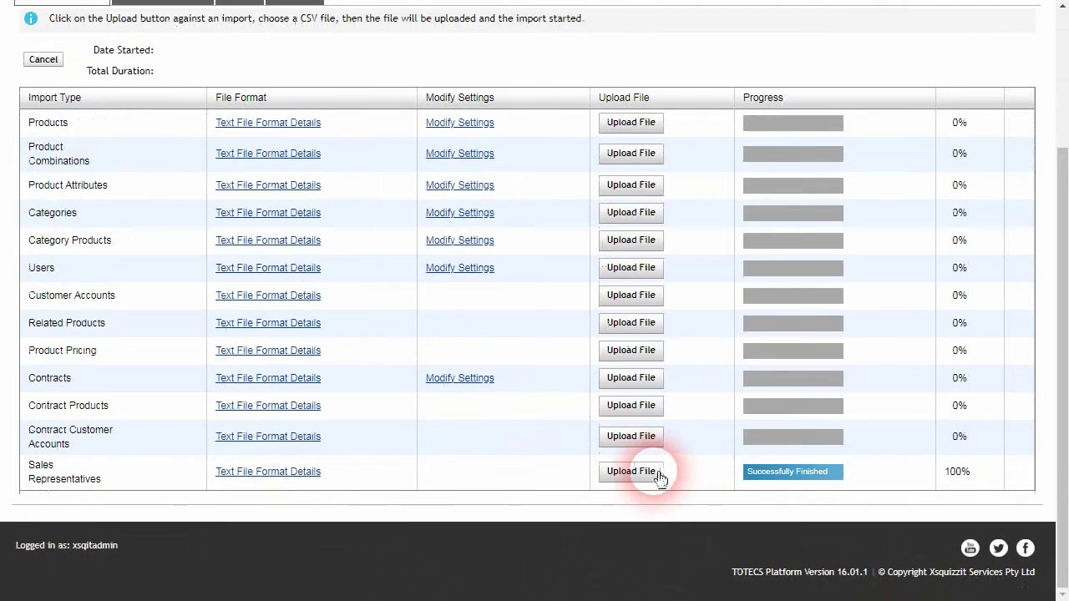
# Re-import salesrep_example.csv and refresh the list to confirm rep 78 Sales Inc appears.
pyautogui.click(649, 470)
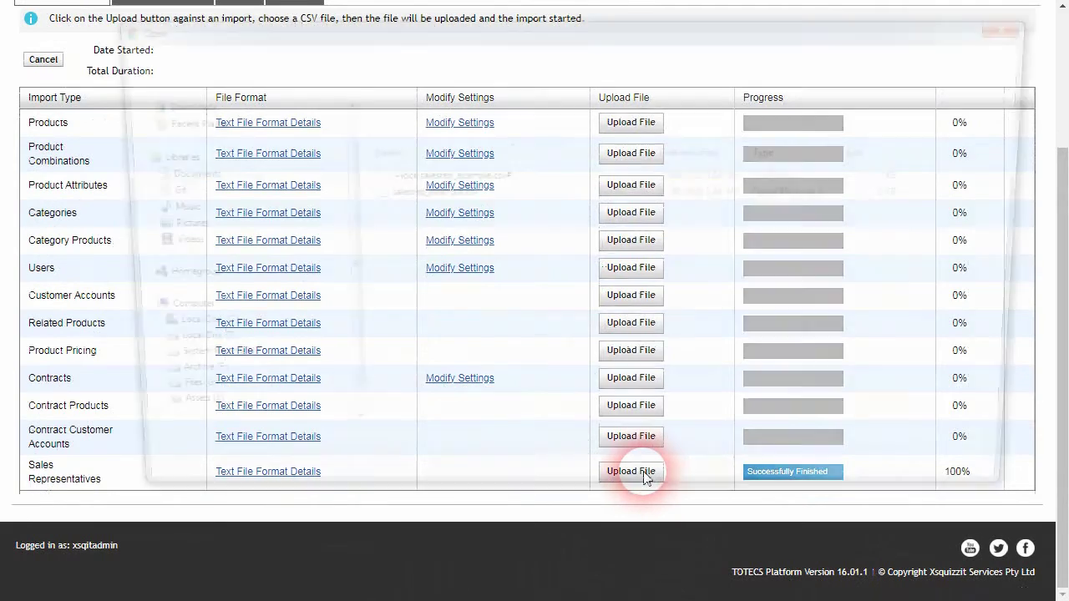
pyautogui.click(425, 193)
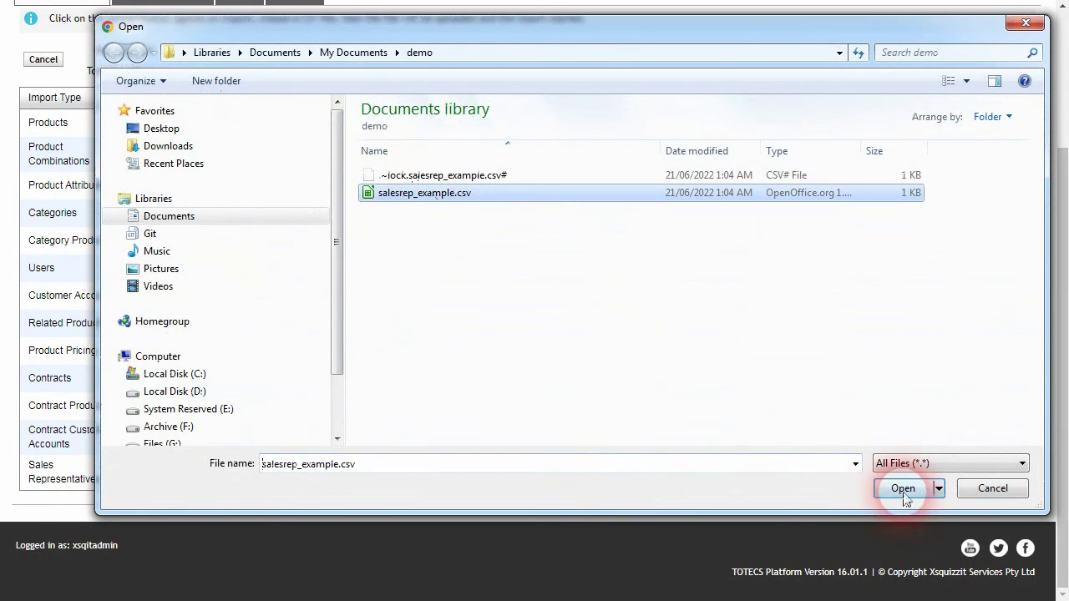
pyautogui.click(902, 489)
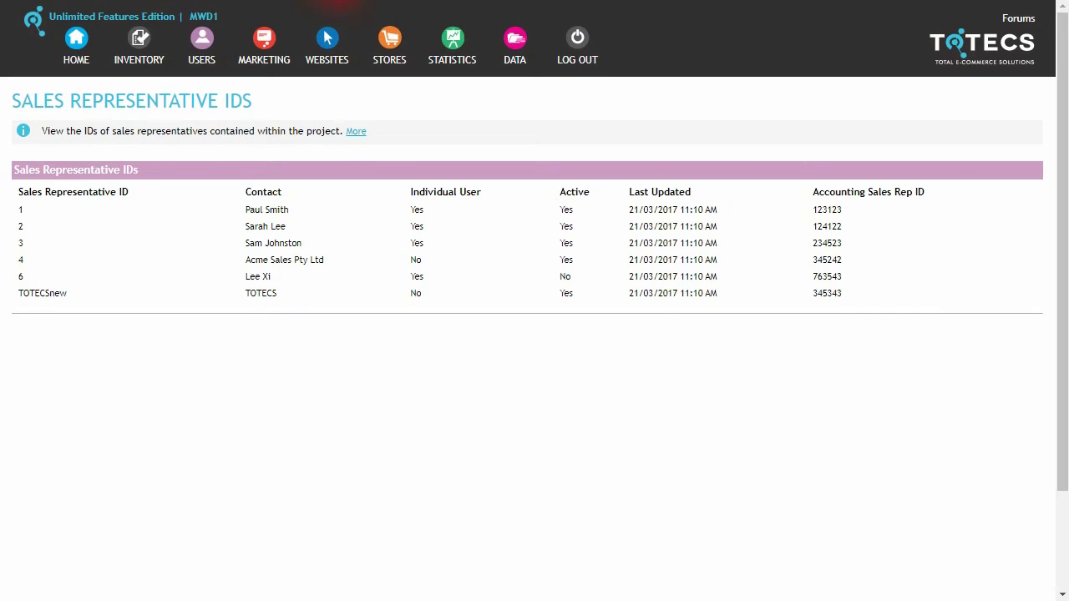
pyautogui.press('F5')
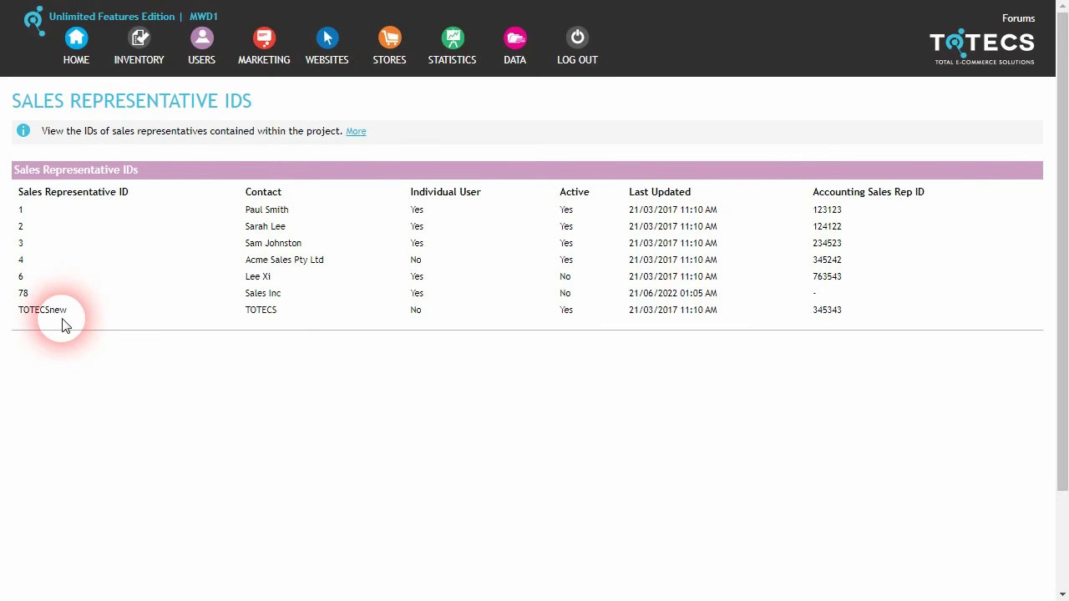
pyautogui.moveTo(18, 293); pyautogui.dragTo(804, 303)
pyautogui.click(819, 303)
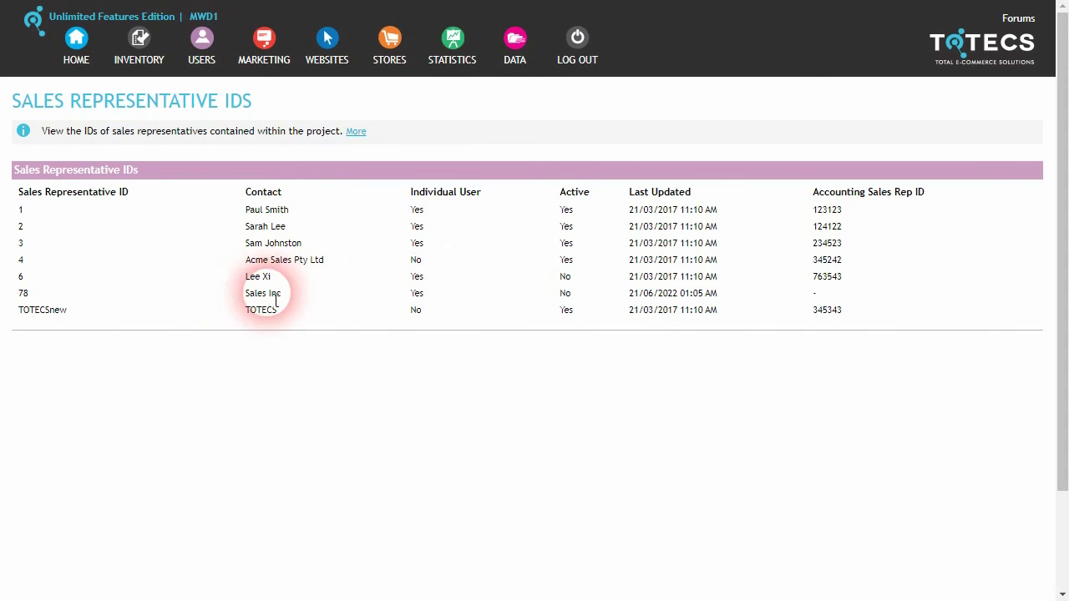
pyautogui.moveTo(217, 67)
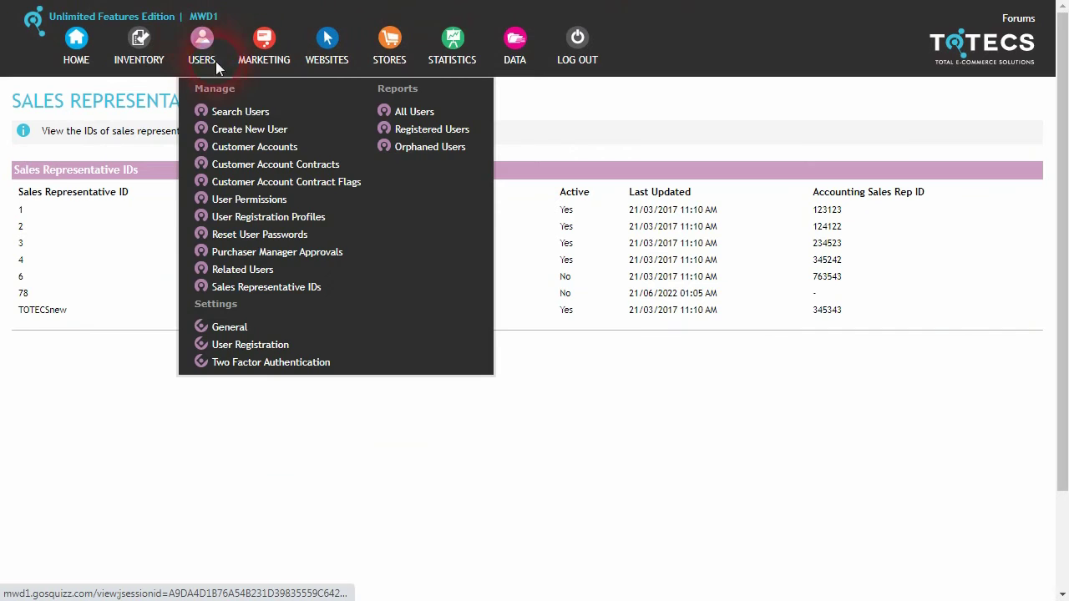
pyautogui.click(241, 114)
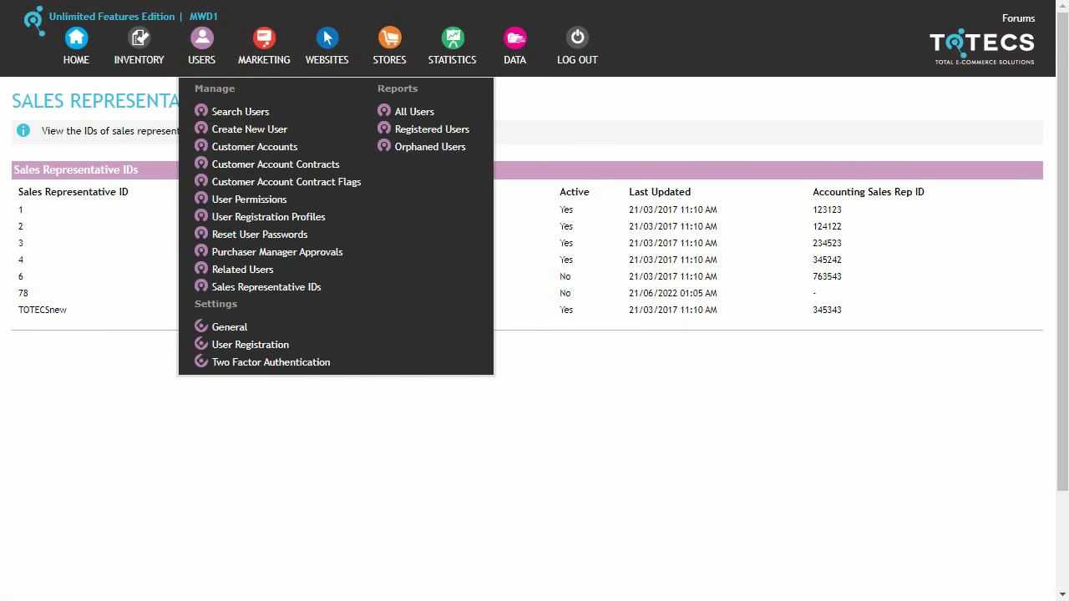
pyautogui.scroll(-1, 171, 306)
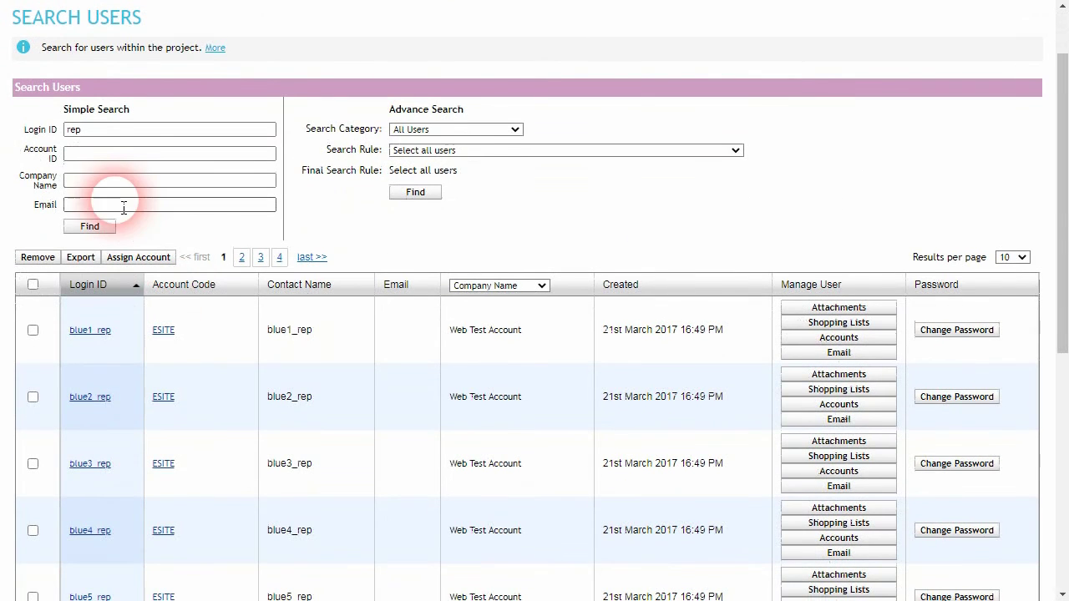
pyautogui.click(103, 333)
pyautogui.scroll(-4, 449, 100)
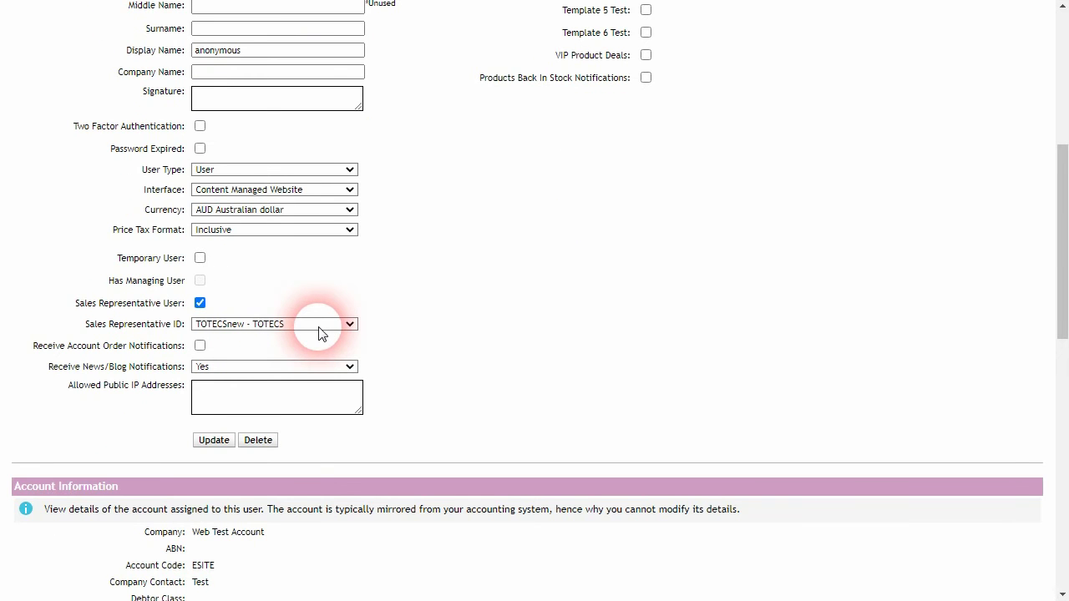
pyautogui.click(341, 324)
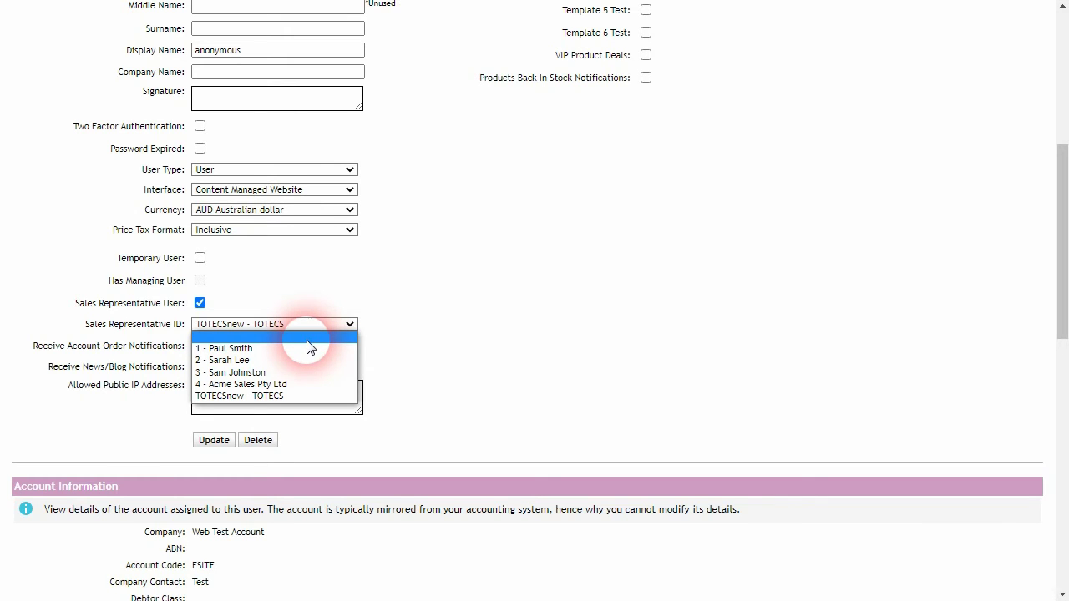
pyautogui.click(245, 372)
pyautogui.scroll(2, 434, 354)
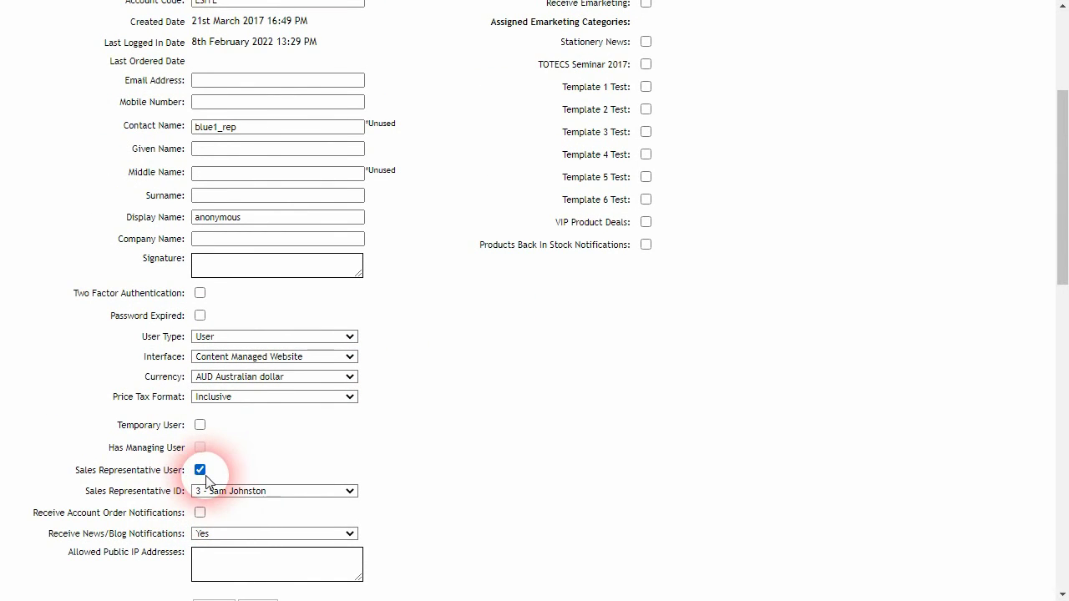
pyautogui.scroll(3, 234, 482)
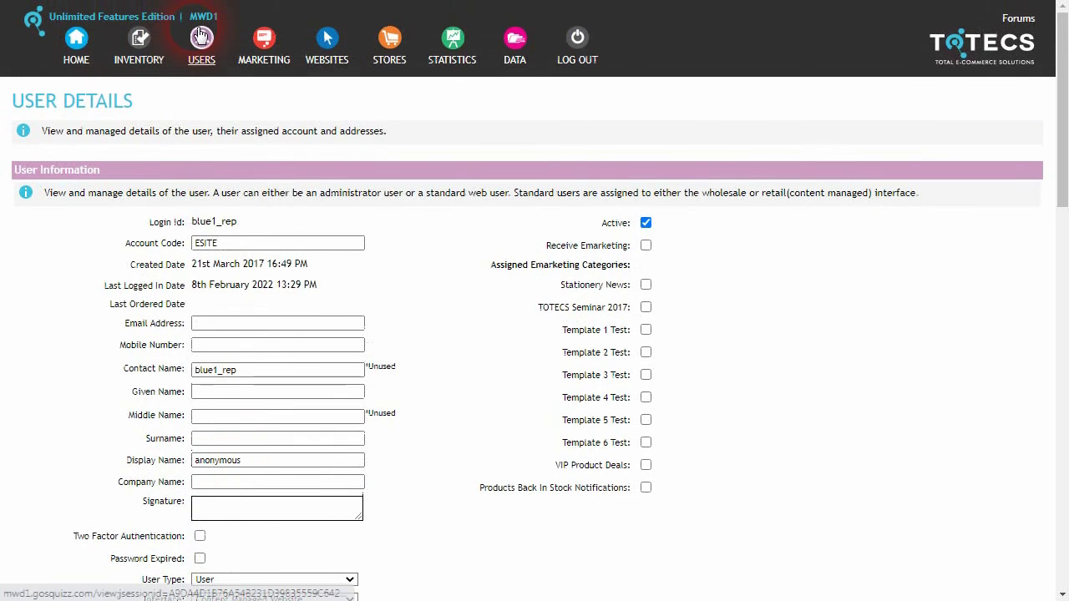
# Bring up User Permissions for the rep test user.
pyautogui.moveTo(201, 49)
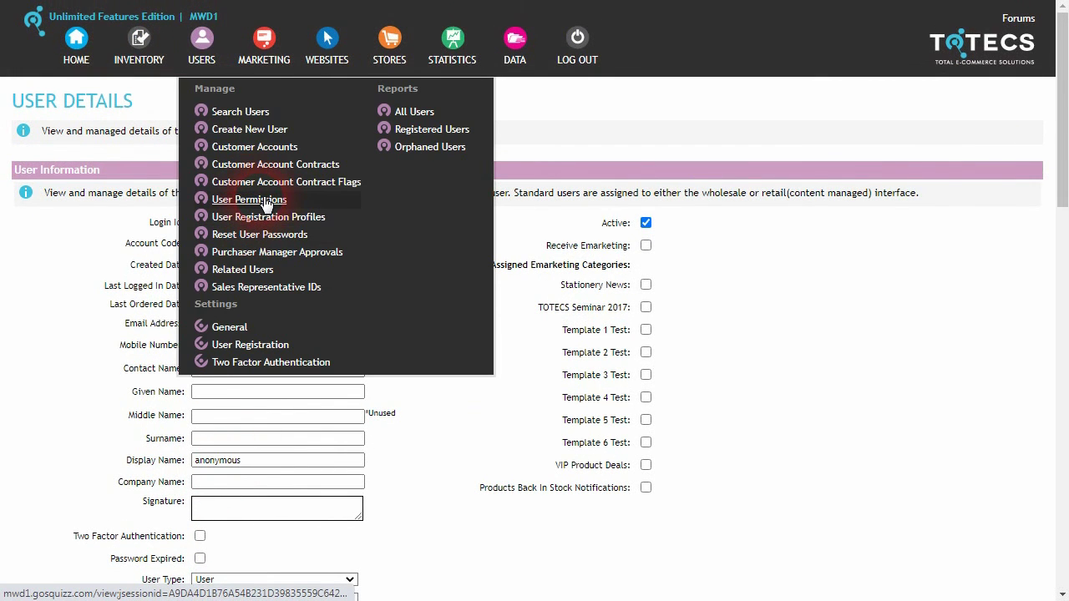
pyautogui.rightClick(264, 205)
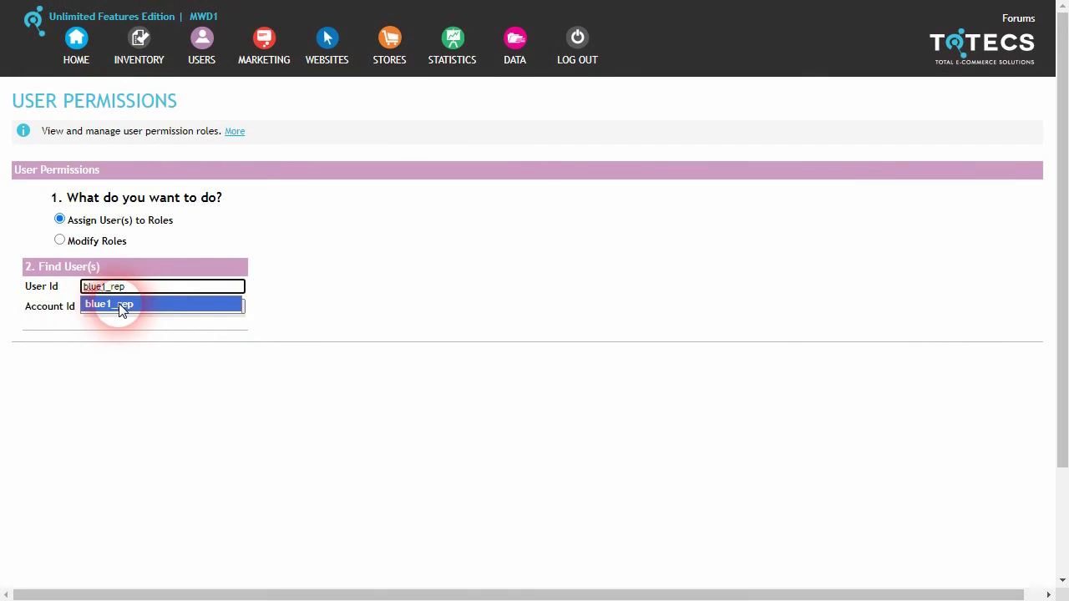
pyautogui.click(134, 308)
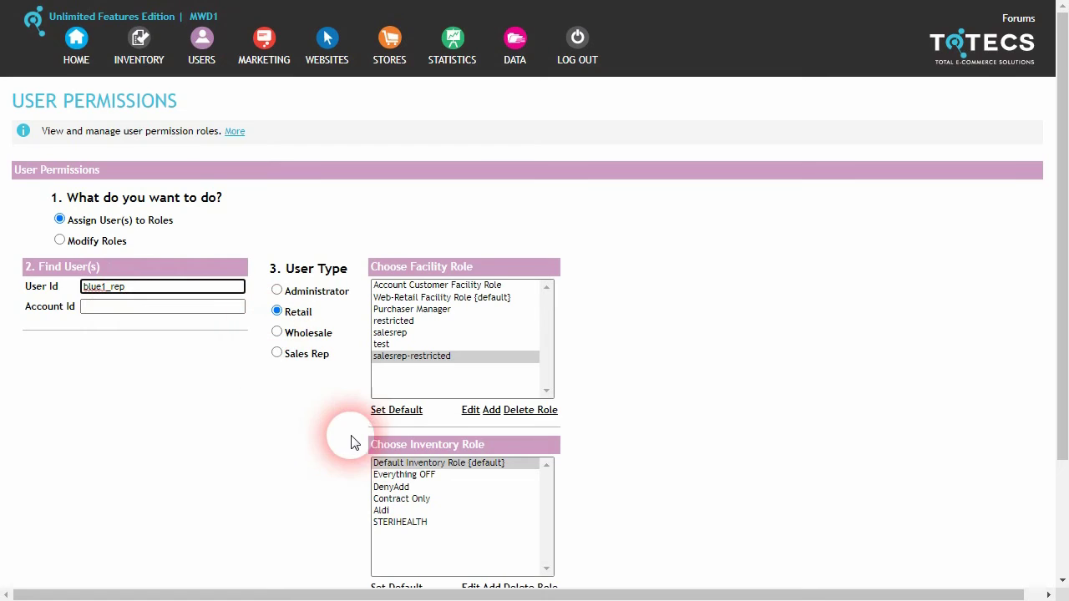
# Edit the salesrep-restricted facility role and review its permissions, including View All Customer Accounts.
pyautogui.scroll(-1, 339, 432)
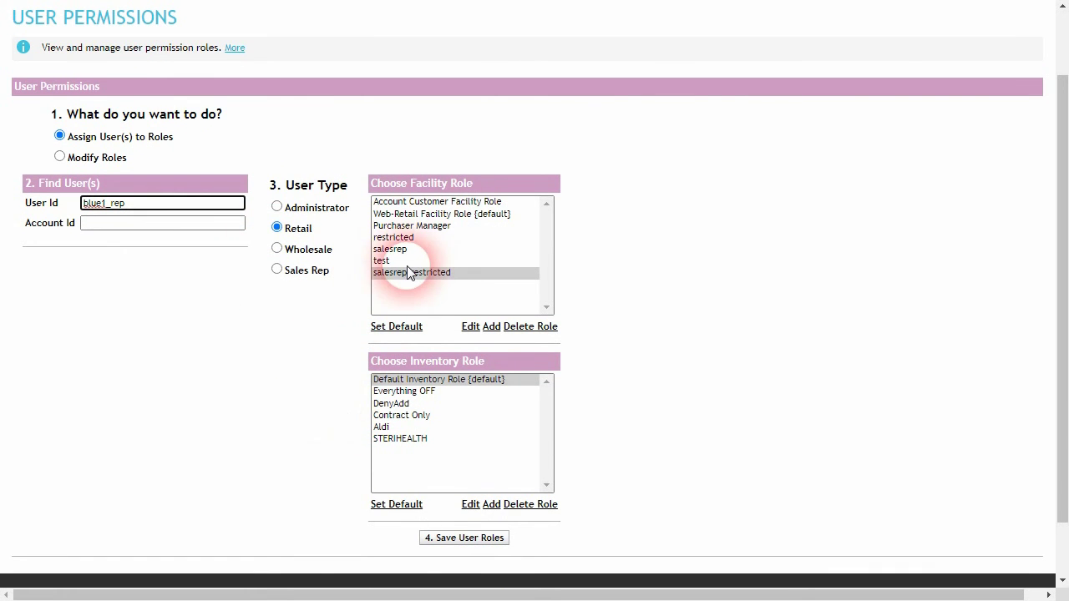
pyautogui.click(470, 327)
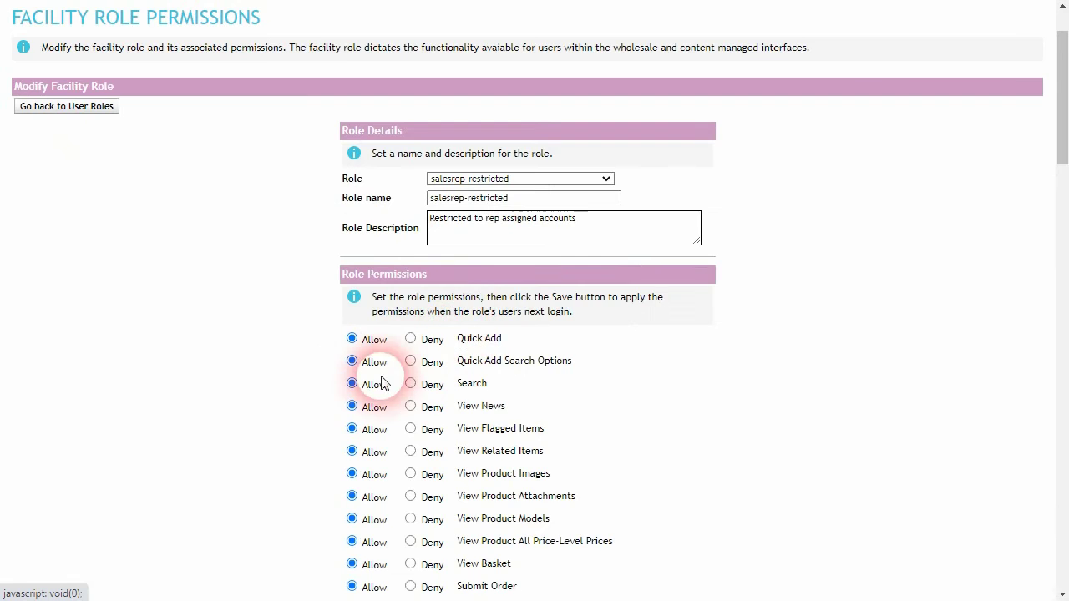
pyautogui.scroll(-7, 351, 394)
pyautogui.scroll(-5, 350, 394)
pyautogui.scroll(1, 317, 376)
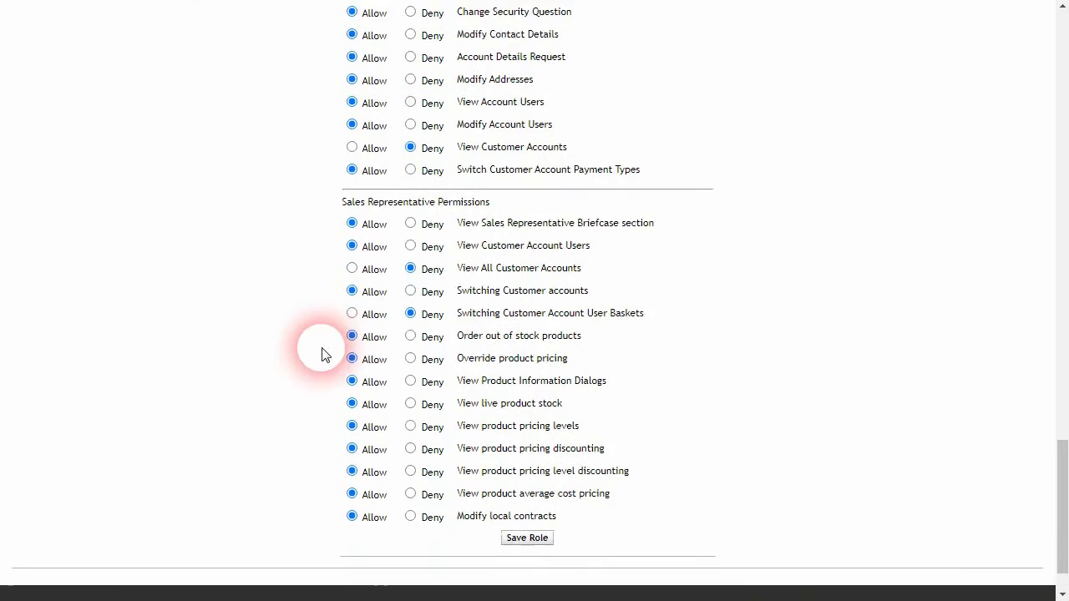
pyautogui.scroll(-1, 325, 353)
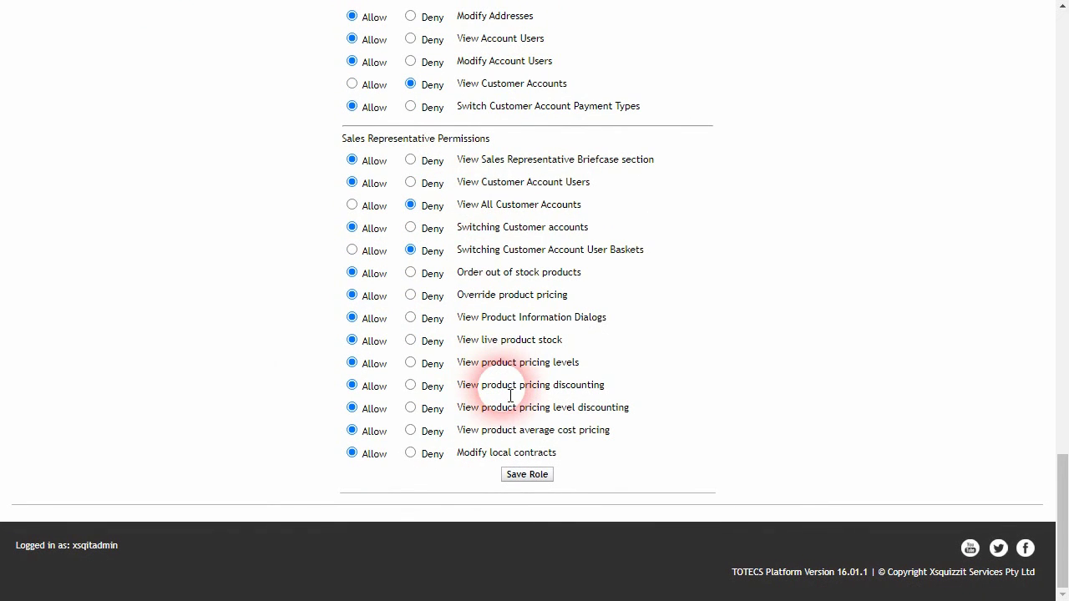
pyautogui.scroll(1, 512, 393)
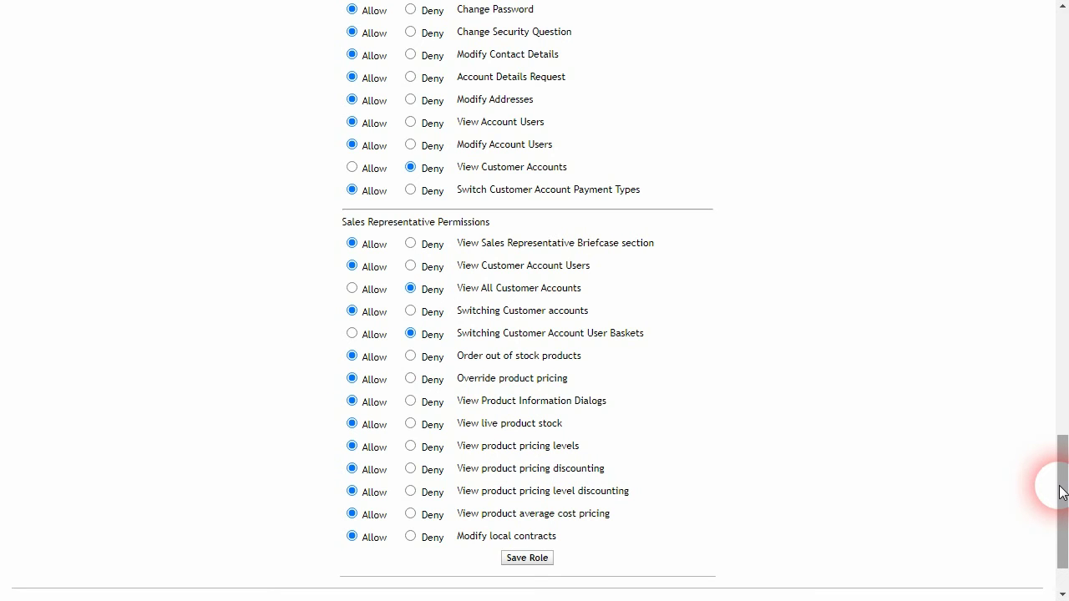
pyautogui.moveTo(1062, 491); pyautogui.dragTo(1036, 50)
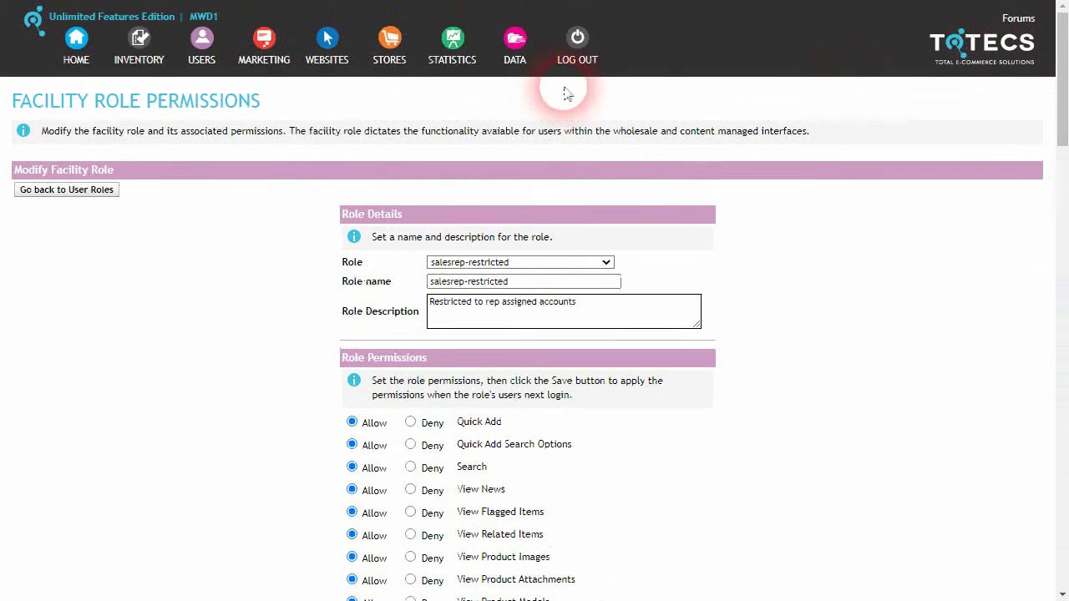
# Open the first customer account's details to check it is linked to sales rep ID 3.
pyautogui.click(202, 41)
pyautogui.rightClick(258, 144)
pyautogui.click(294, 158)
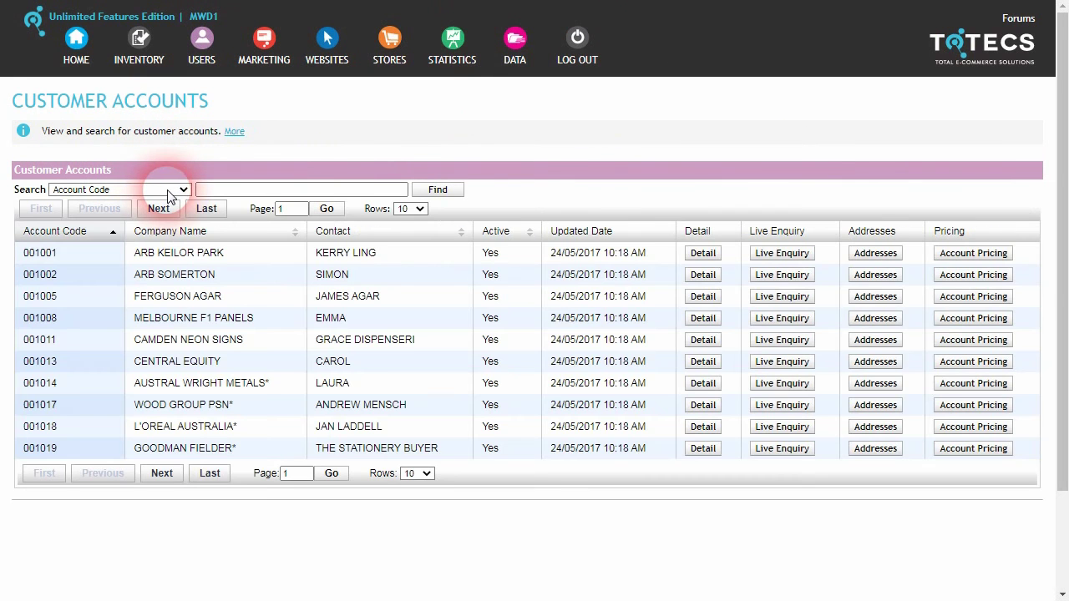
pyautogui.click(702, 253)
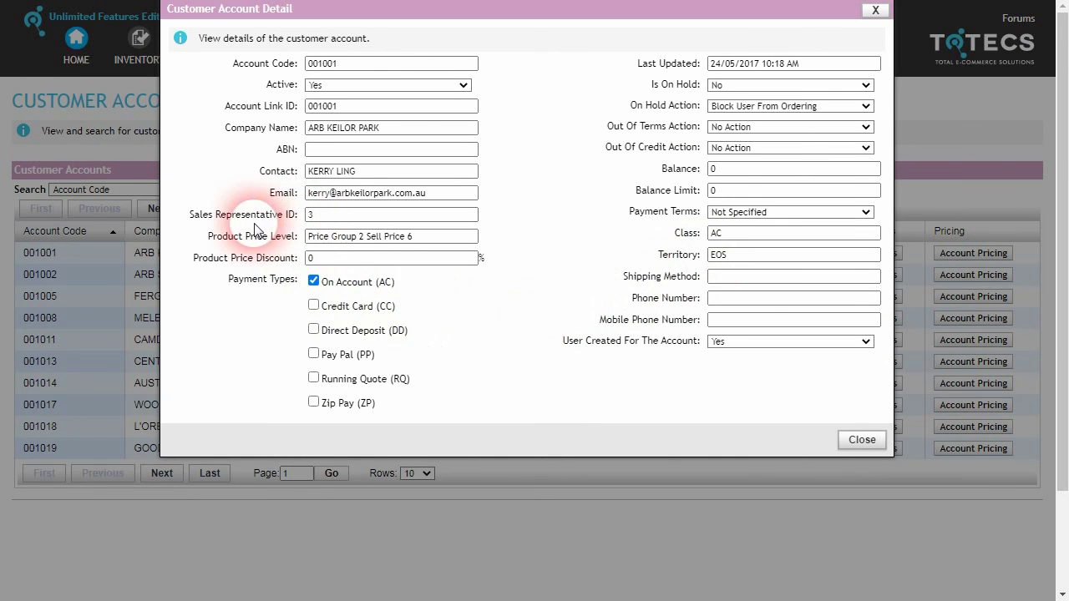